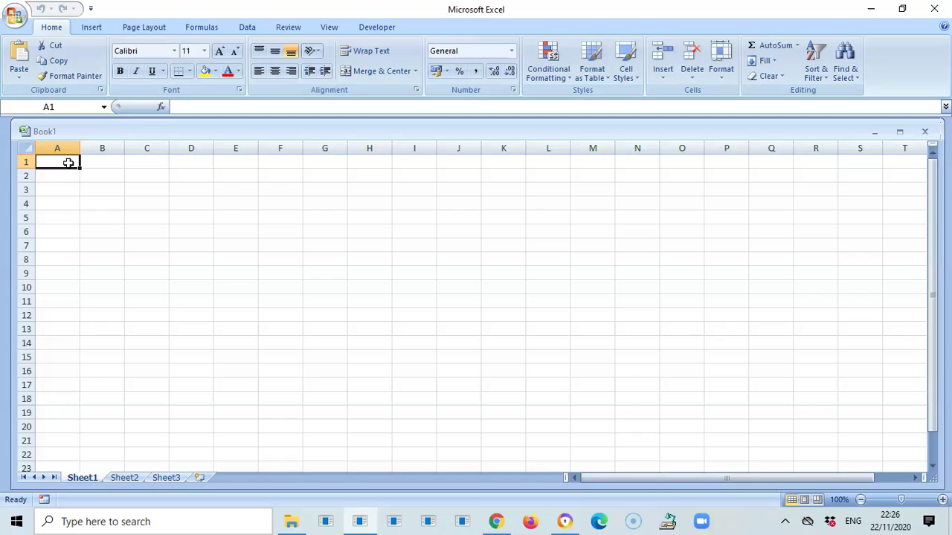
# - Enter 'Knowledge Centre High' in A1 and the student's name with 'Christmas Report 2019' in A3
pyautogui.write('Knowl')
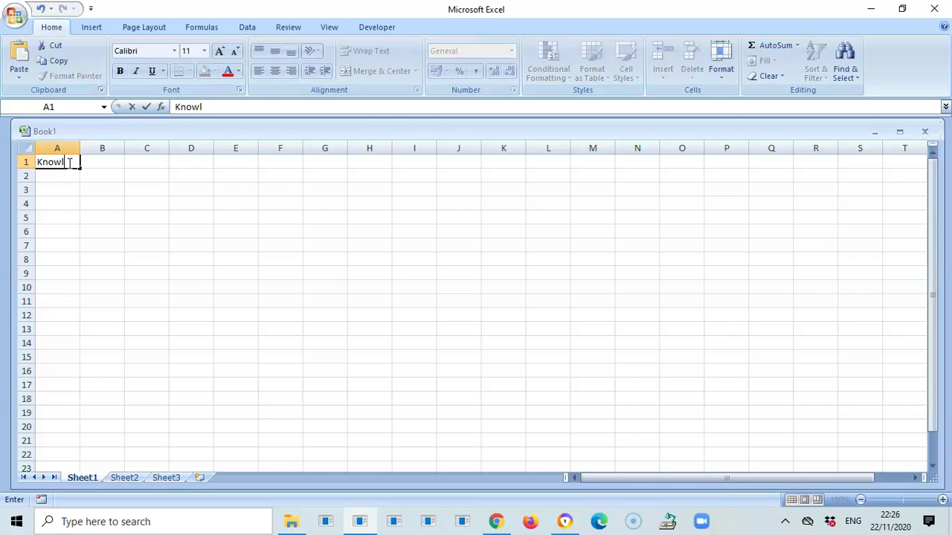
pyautogui.write('edge Centre')
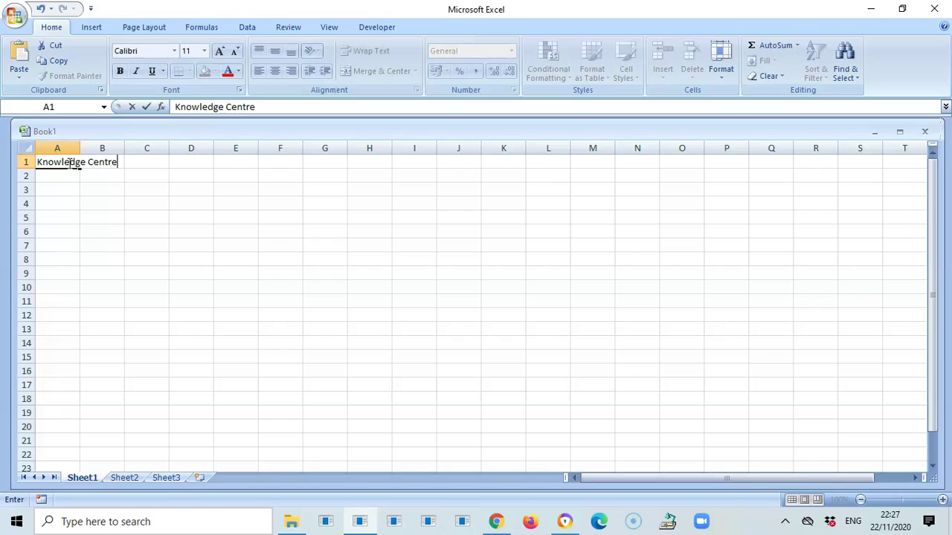
pyautogui.write(' High')
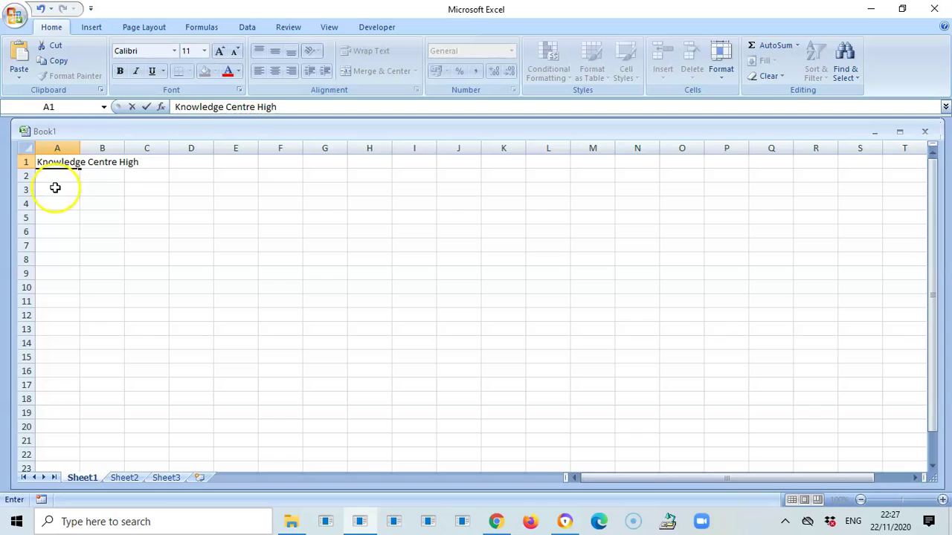
pyautogui.click(50, 191)
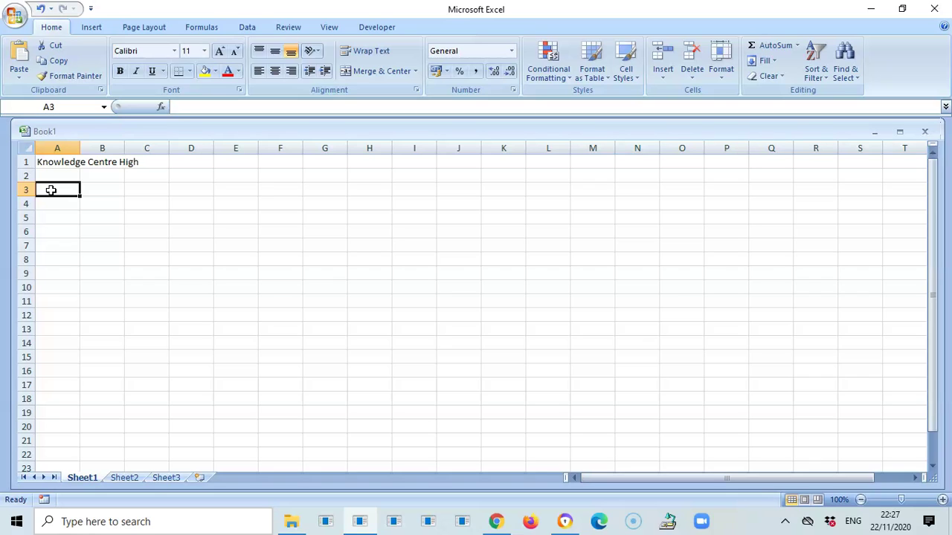
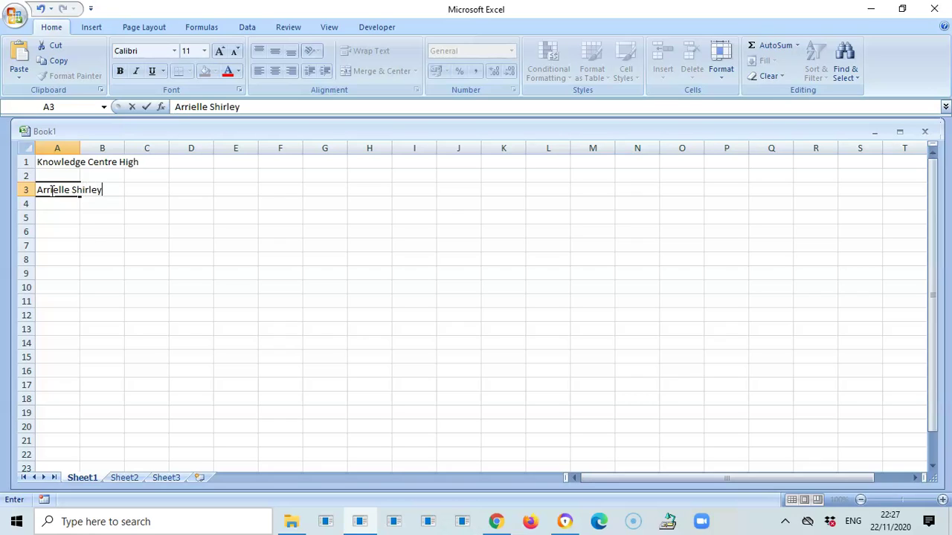
pyautogui.write(' Re')
pyautogui.press('BackSpace')
pyautogui.press('BackSpace')
pyautogui.write('Christmas ')
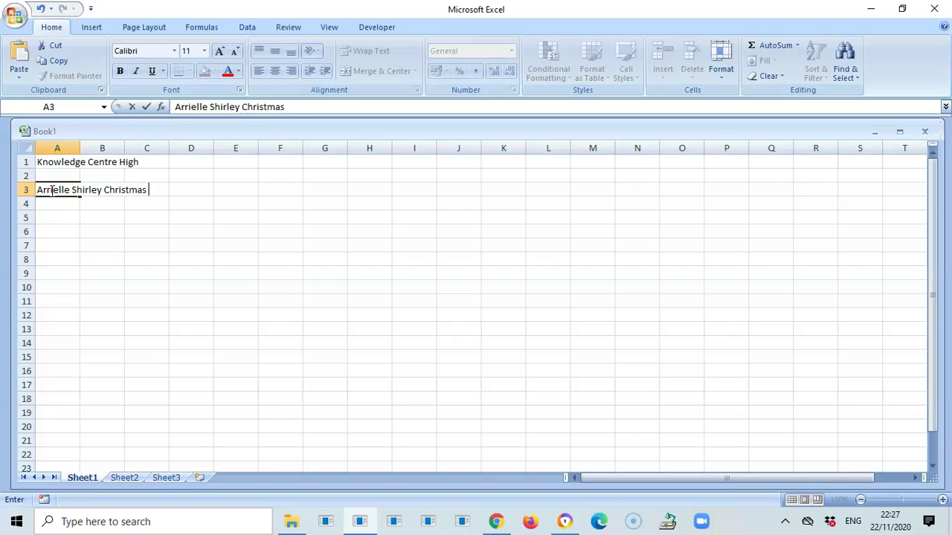
pyautogui.write('Report')
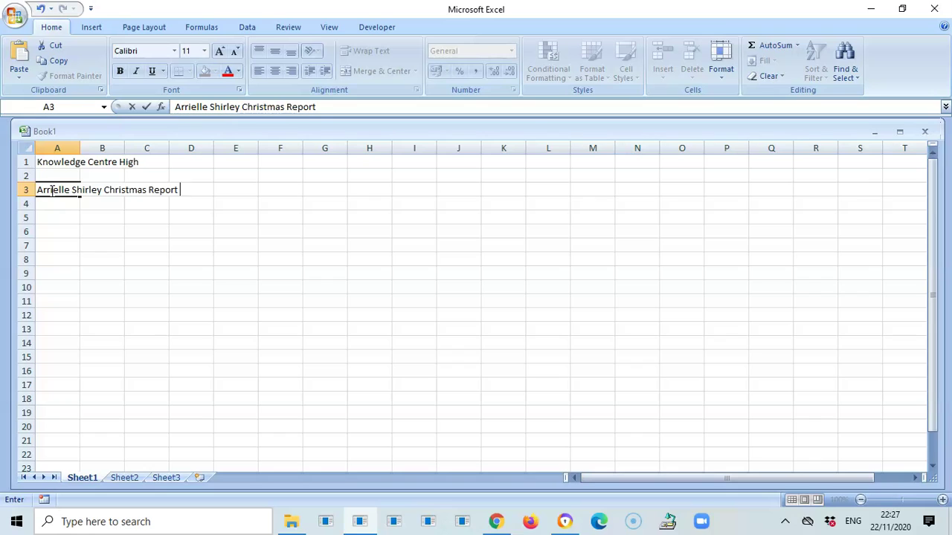
pyautogui.write(' 2019')
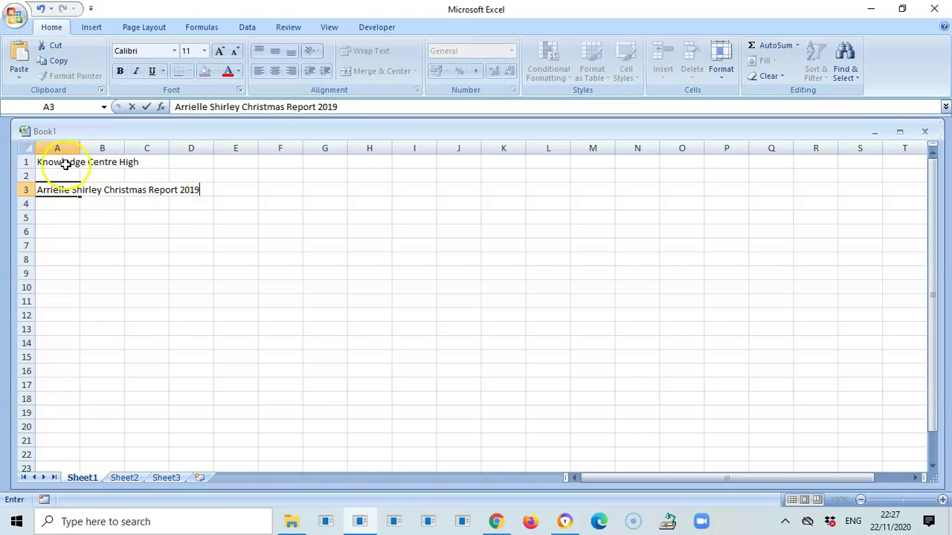
pyautogui.click(134, 230)
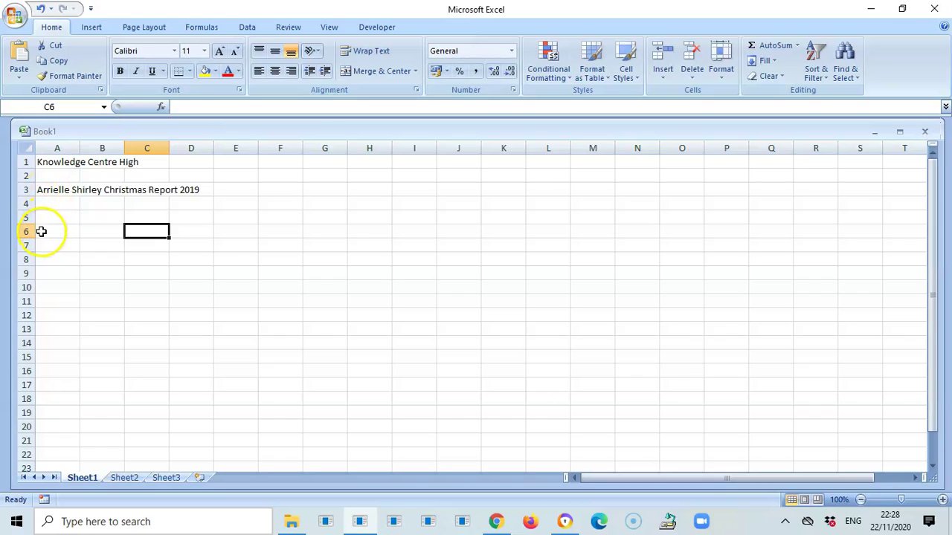
# - Enter the headings Subject, Term Grade, Exam Grade and Average in cells A6 to D6
pyautogui.click(42, 231)
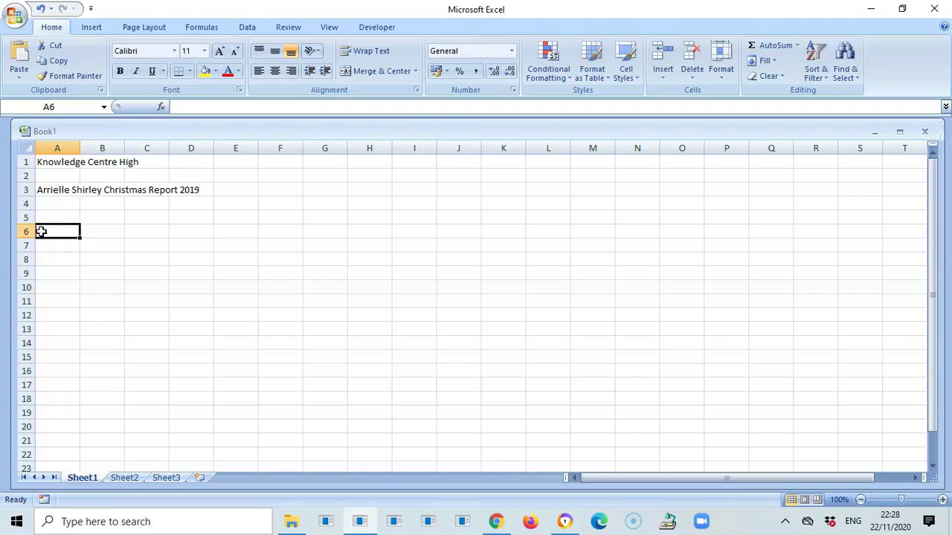
pyautogui.write('S')
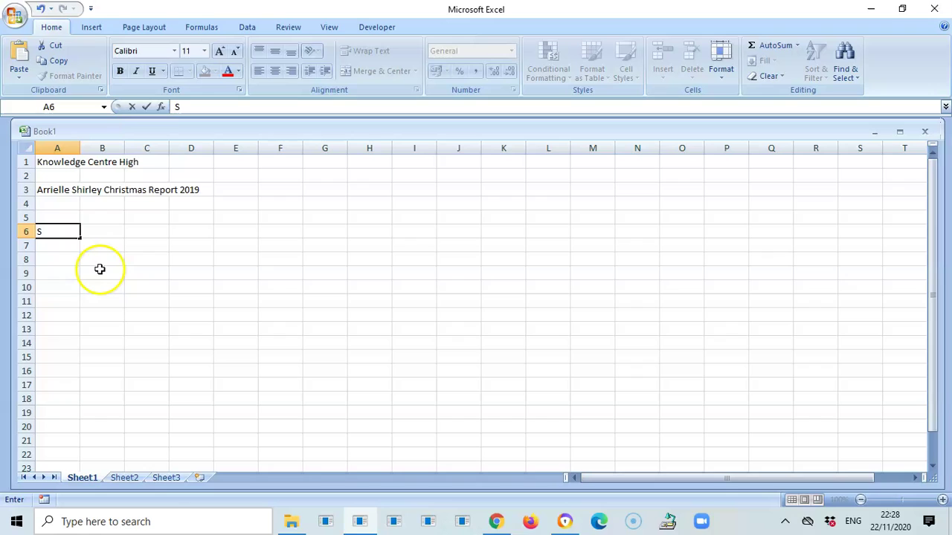
pyautogui.write('ubject')
pyautogui.click(107, 237)
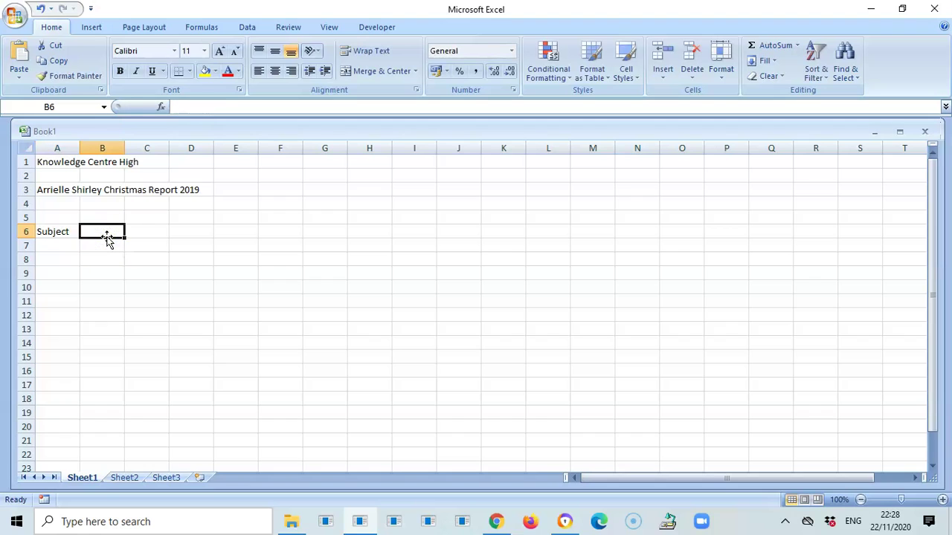
pyautogui.write('Term Grade')
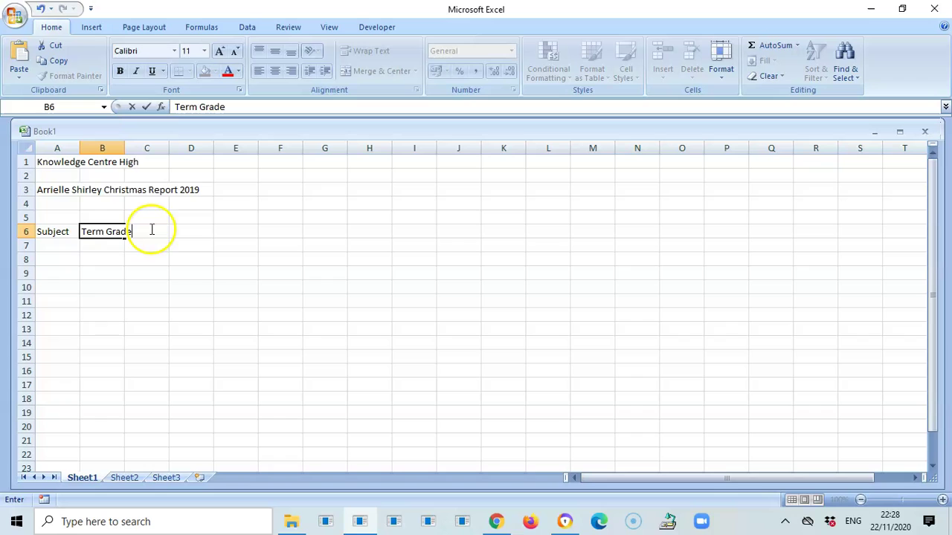
pyautogui.click(150, 232)
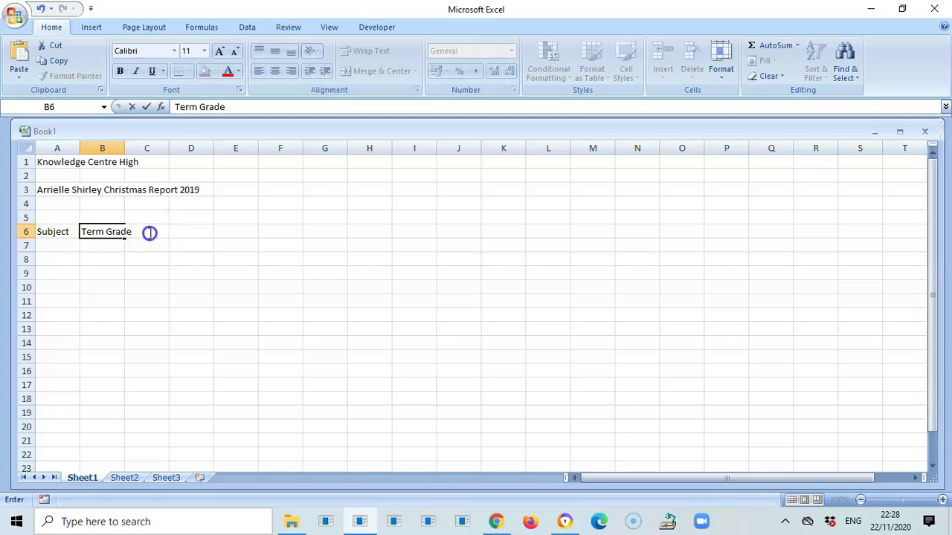
pyautogui.click(149, 277)
pyautogui.click(156, 231)
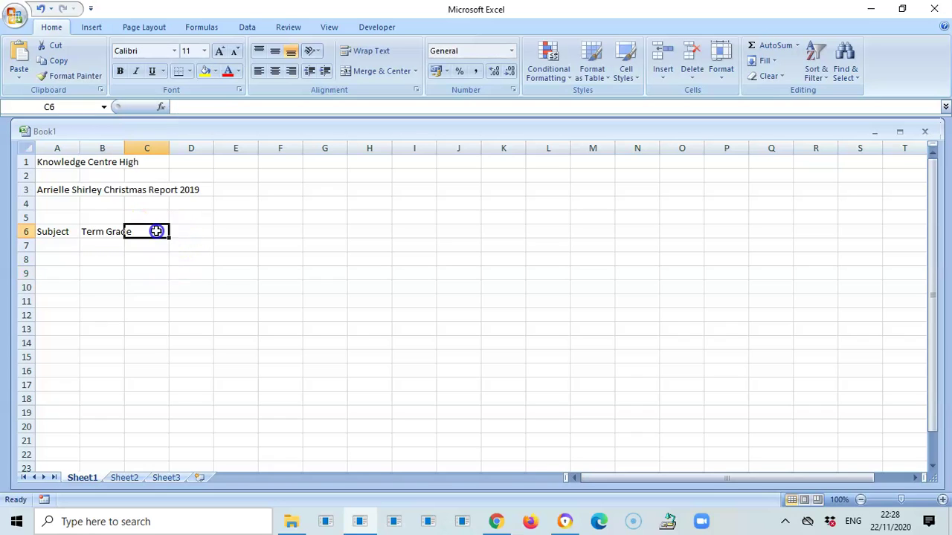
pyautogui.write('E')
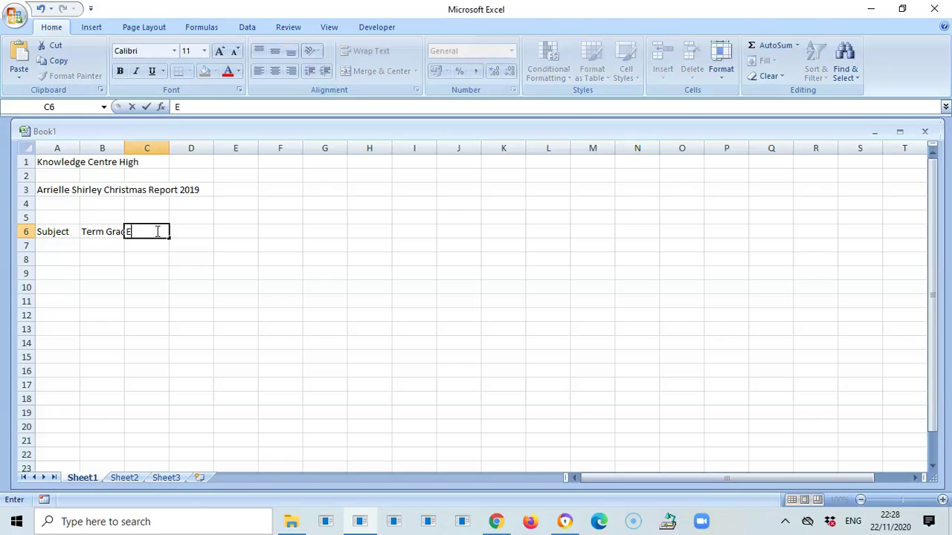
pyautogui.write('xam Grade')
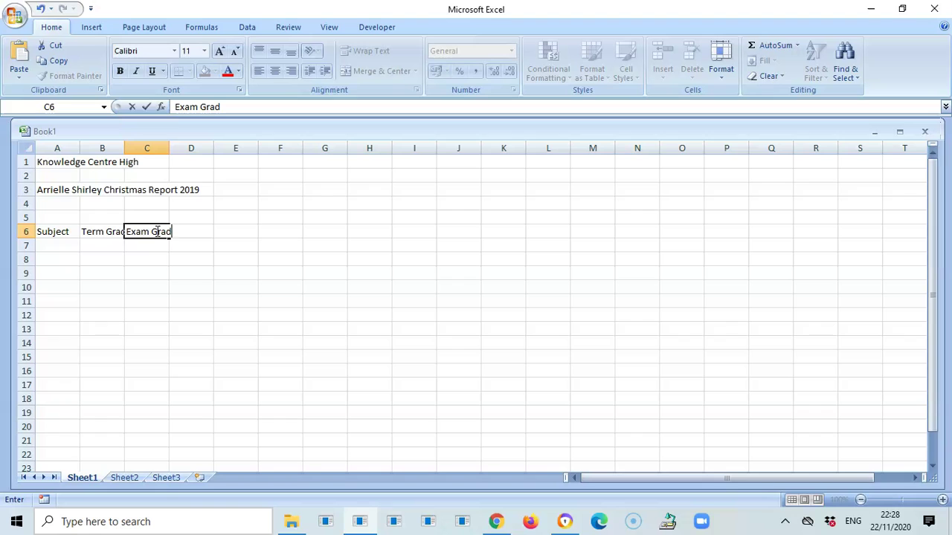
pyautogui.click(250, 284)
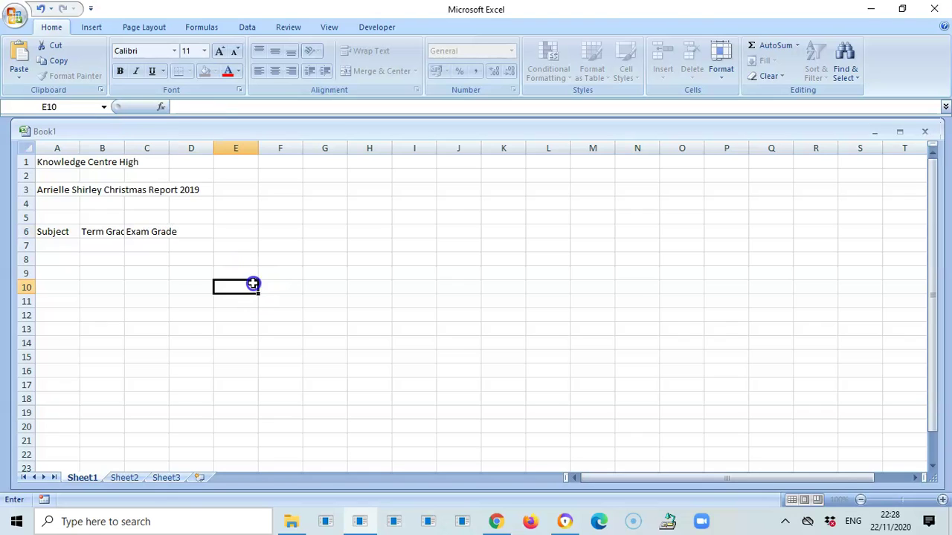
pyautogui.click(197, 236)
pyautogui.write('A')
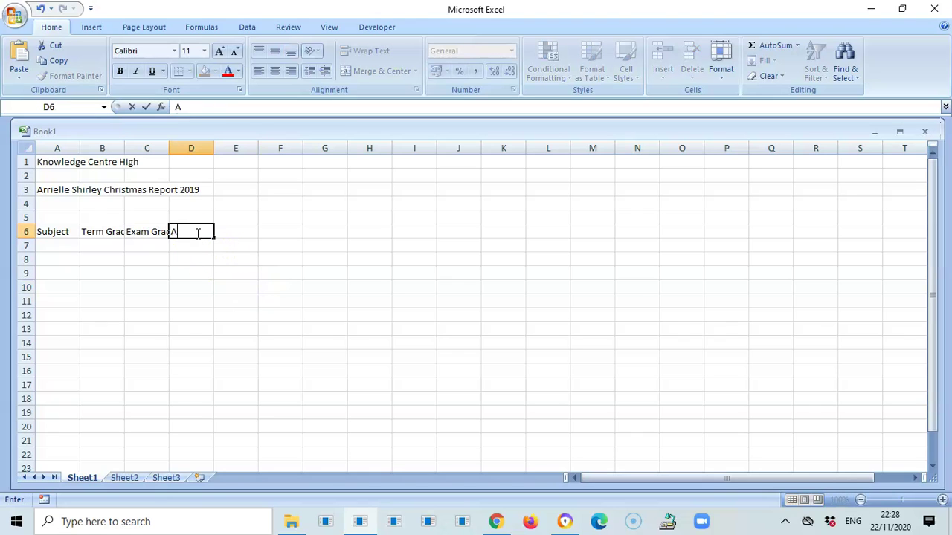
pyautogui.write('verage')
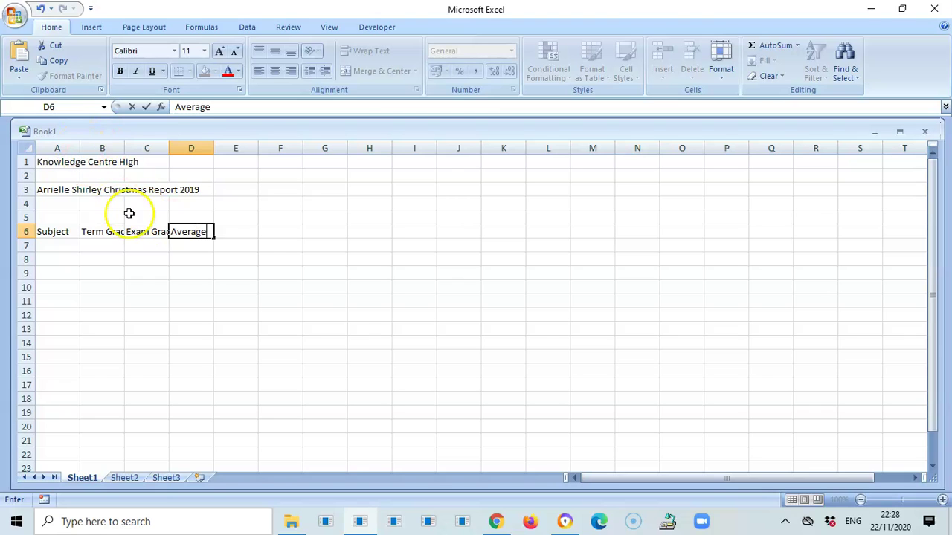
pyautogui.click(315, 285)
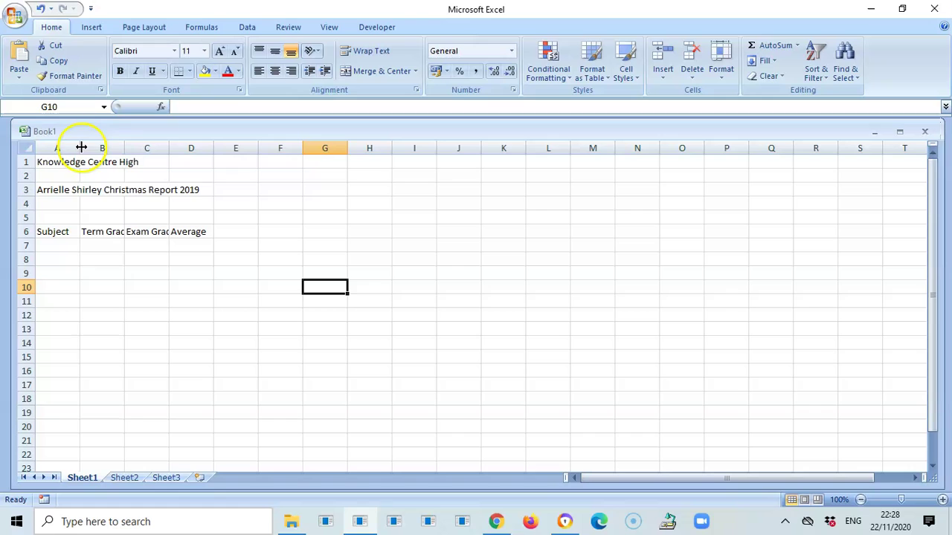
# - Widen column A so the row 6 headings and report title display in full
pyautogui.moveTo(79, 146); pyautogui.dragTo(411, 148)
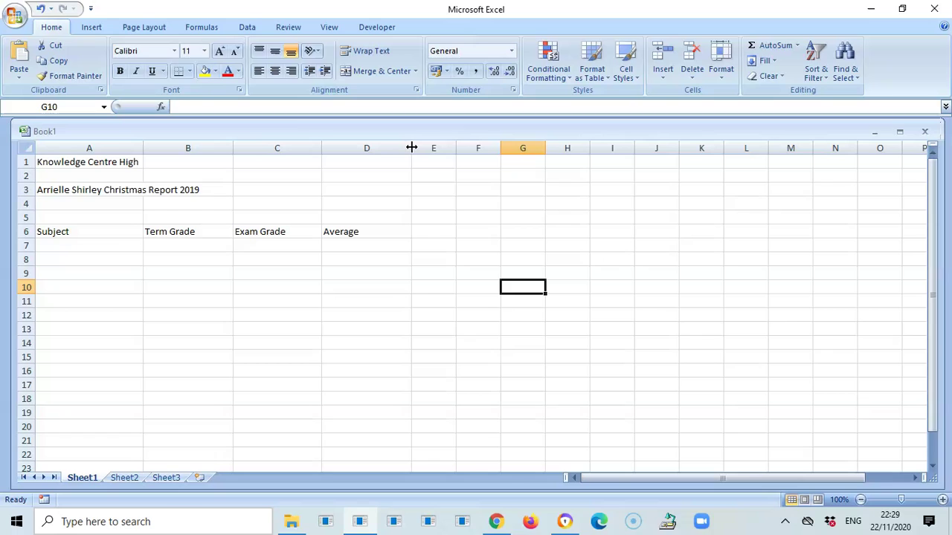
# - List Information Technology and Mathematics in A7 and A8
pyautogui.click(93, 245)
pyautogui.write('In')
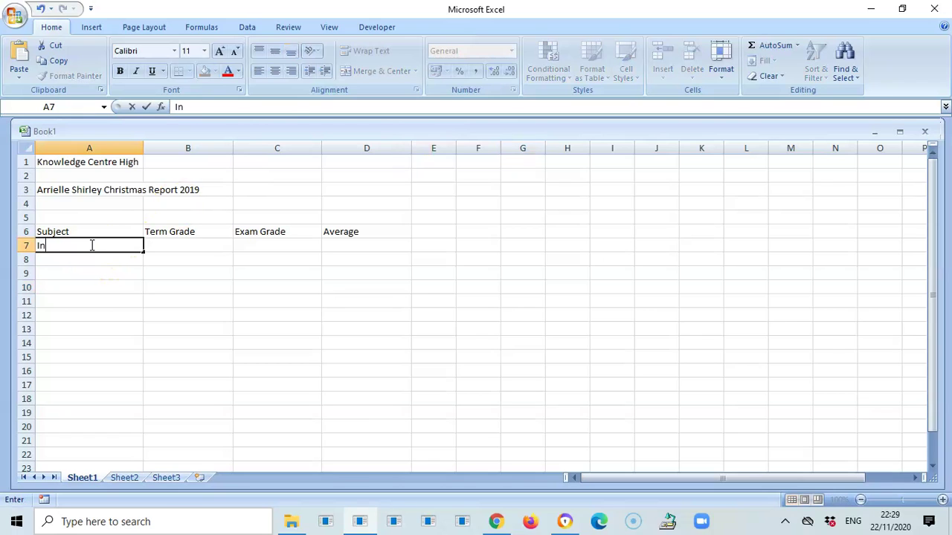
pyautogui.write('formation')
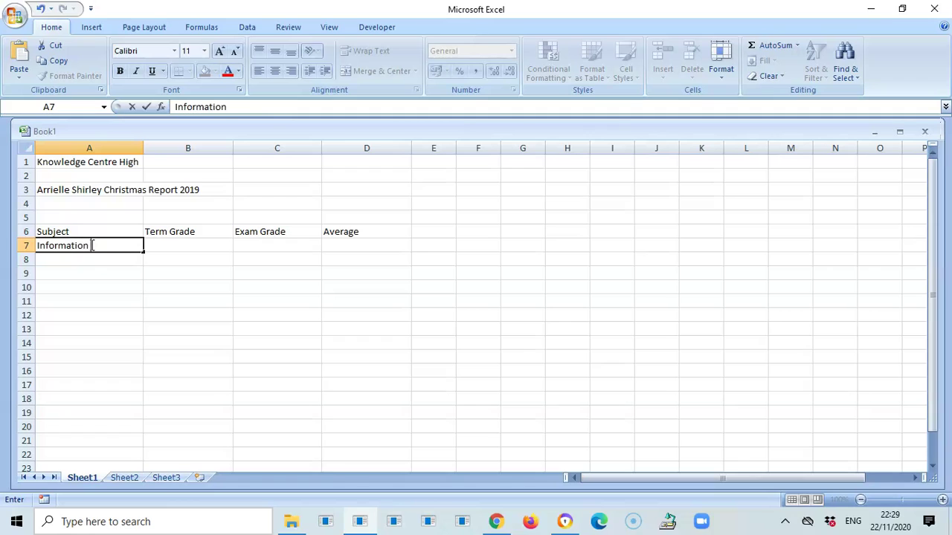
pyautogui.write(' Technology')
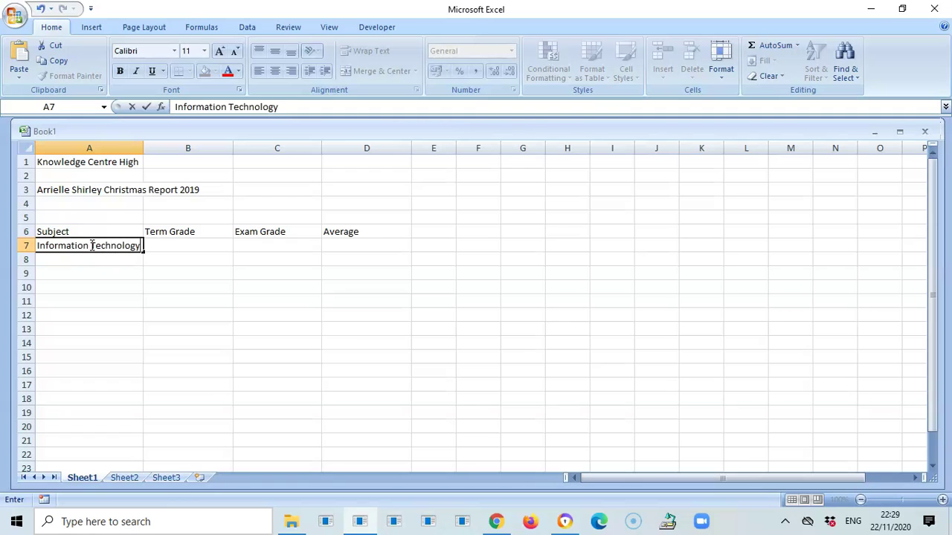
pyautogui.click(91, 257)
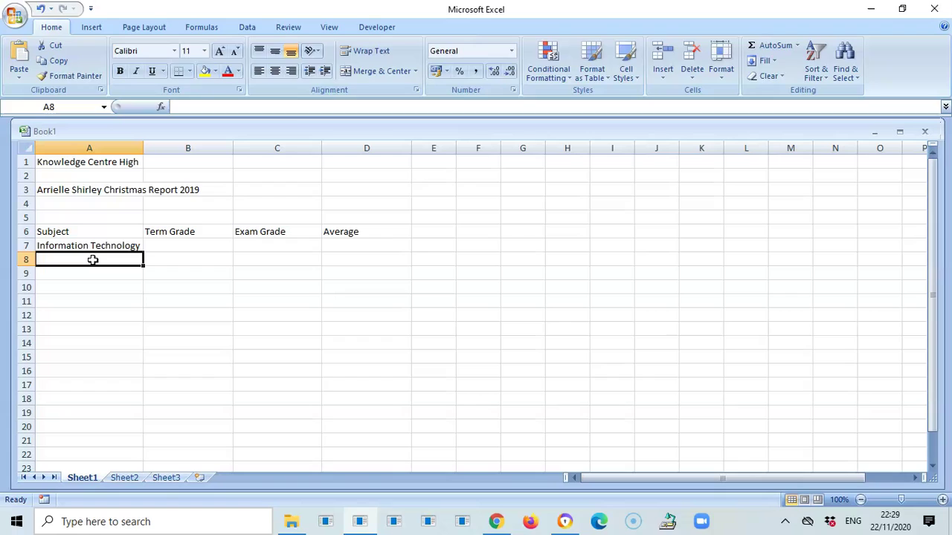
pyautogui.write('Mathema')
pyautogui.press('BackSpace')
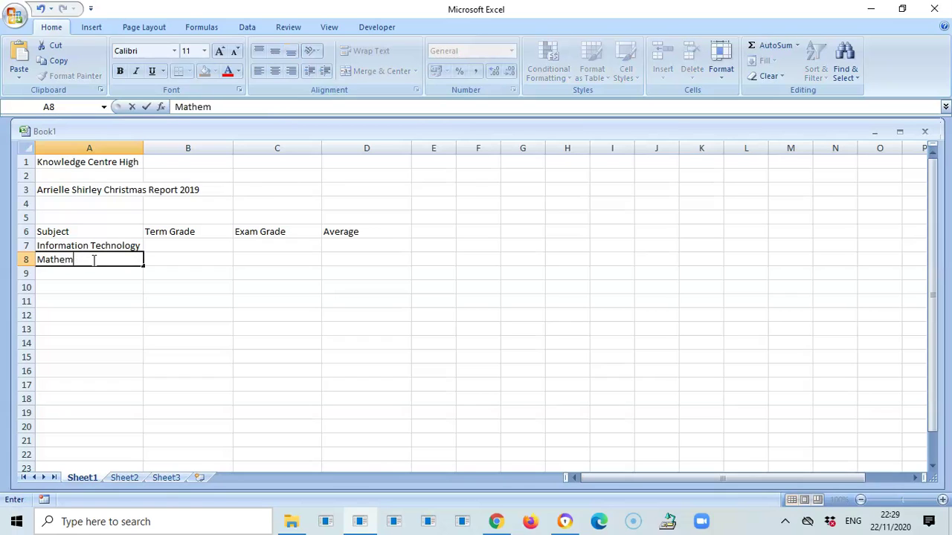
pyautogui.write('atics')
pyautogui.click(90, 275)
# - Add English A and Social Studies in A9 and A10
pyautogui.write('E')
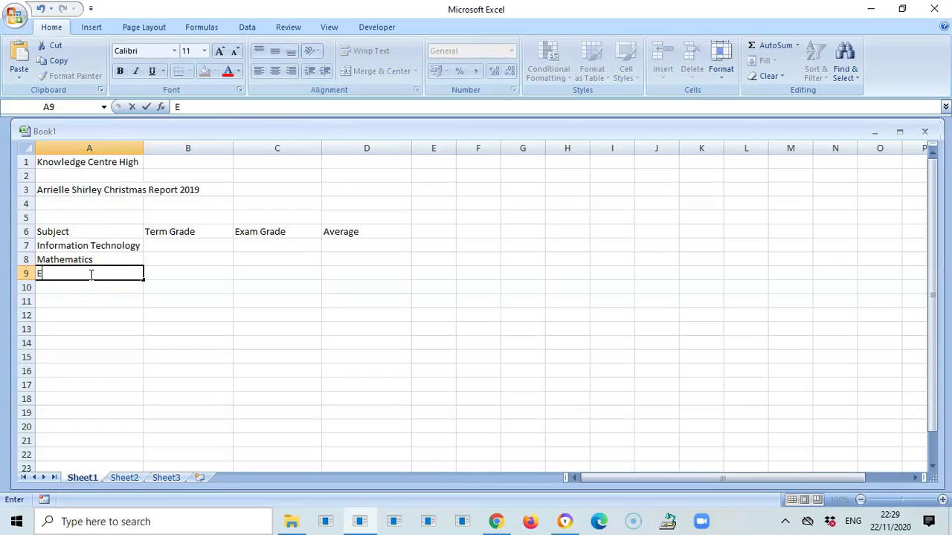
pyautogui.write('nglish A')
pyautogui.click(86, 291)
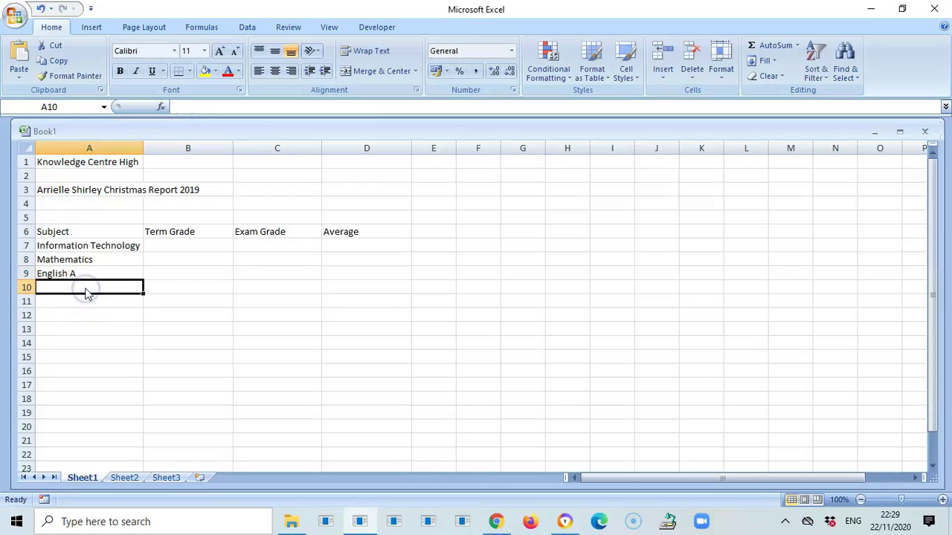
pyautogui.write('Social ')
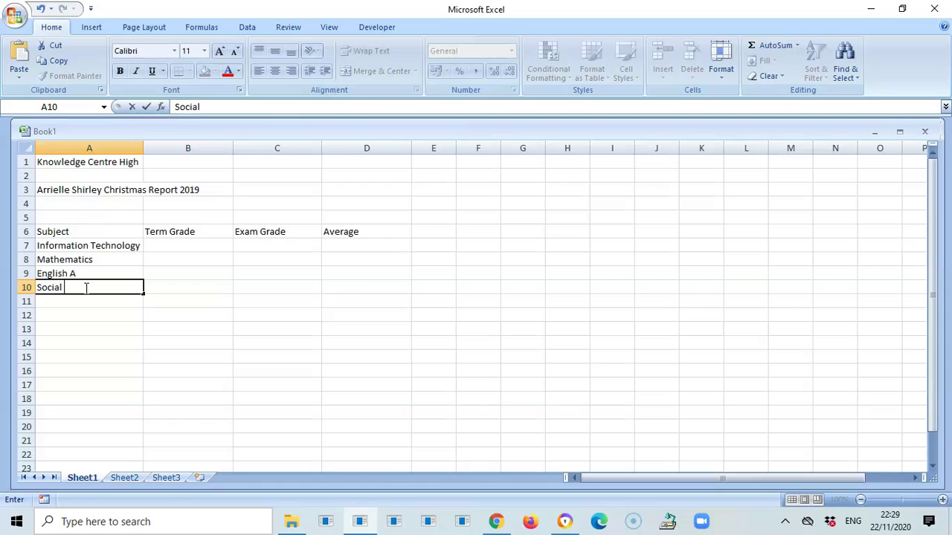
pyautogui.write('Studiea')
pyautogui.press('BackSpace')
pyautogui.write('s')
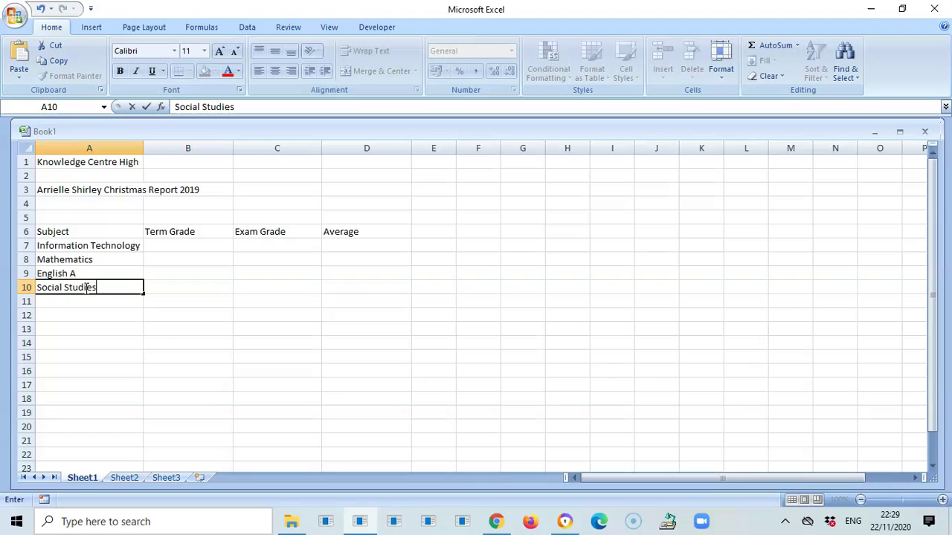
pyautogui.click(129, 355)
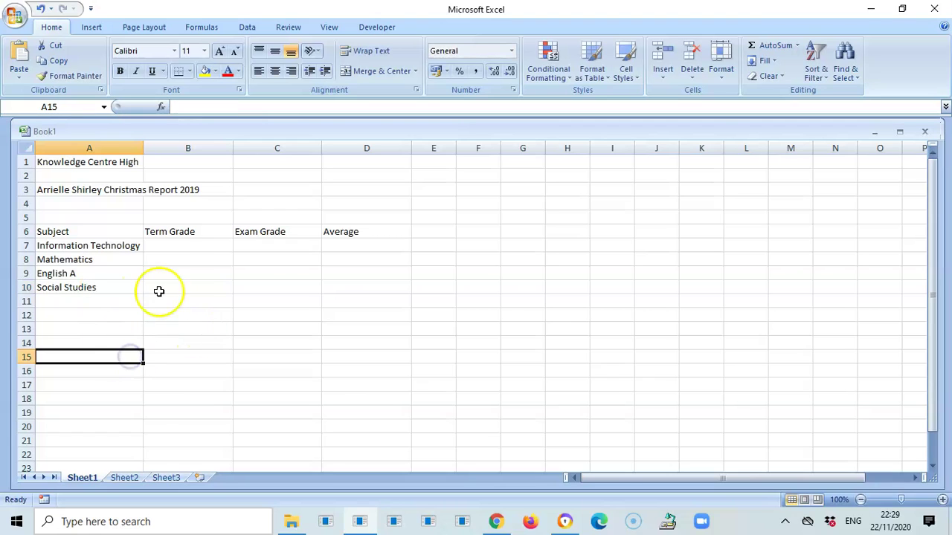
# - Enter term grades 76, 54, 82 and 86 in B7 to B10
pyautogui.click(186, 246)
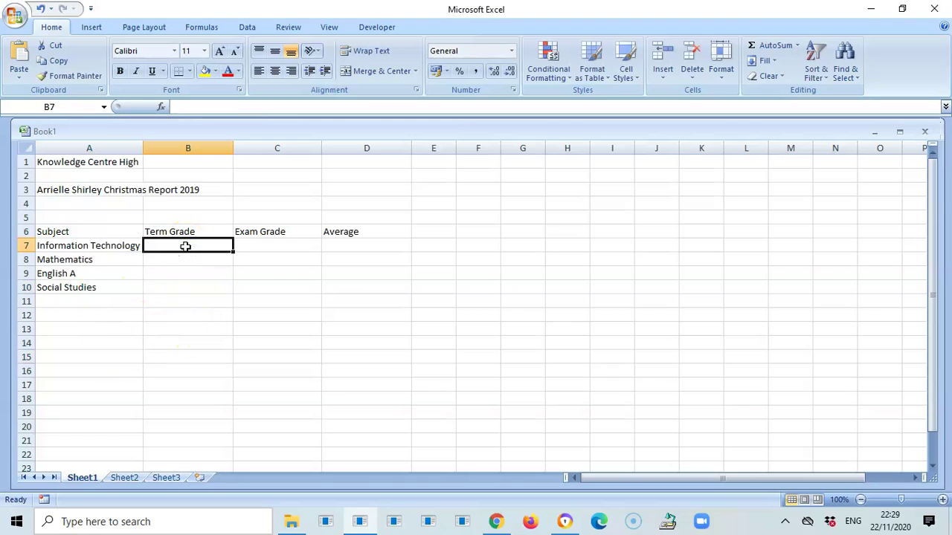
pyautogui.write('76')
pyautogui.click(195, 263)
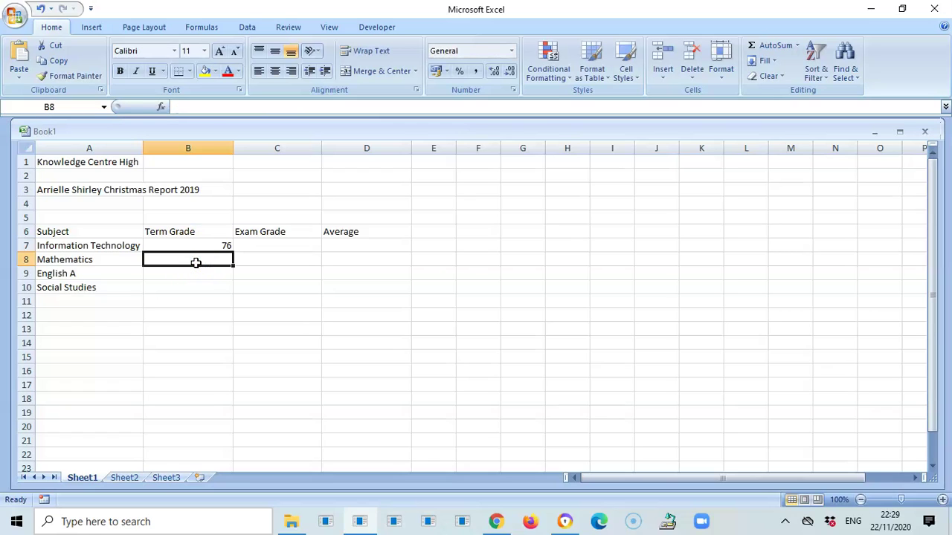
pyautogui.write('54')
pyautogui.click(193, 272)
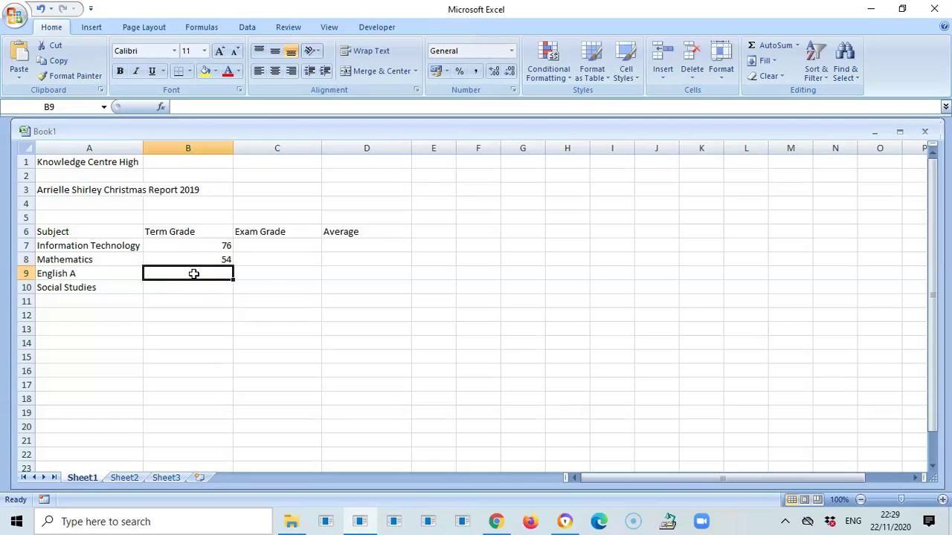
pyautogui.write('82')
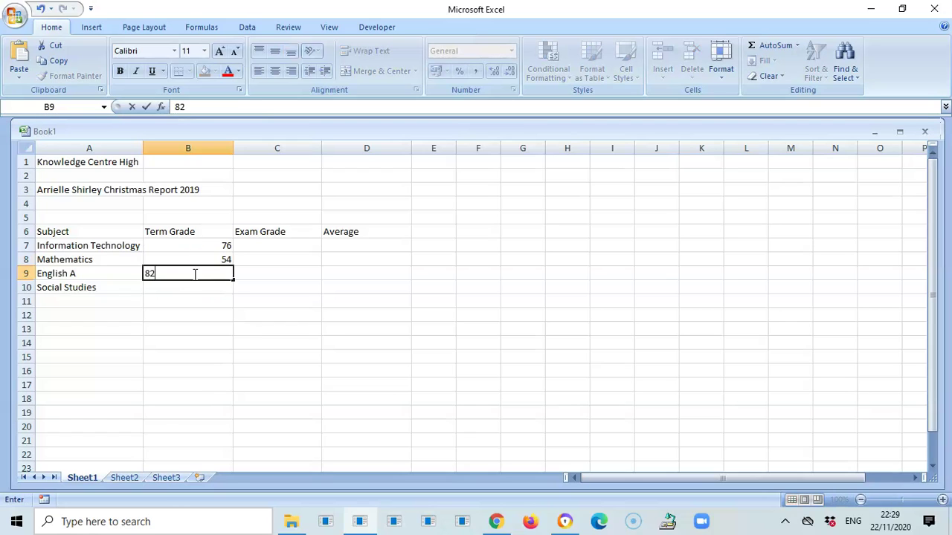
pyautogui.click(191, 287)
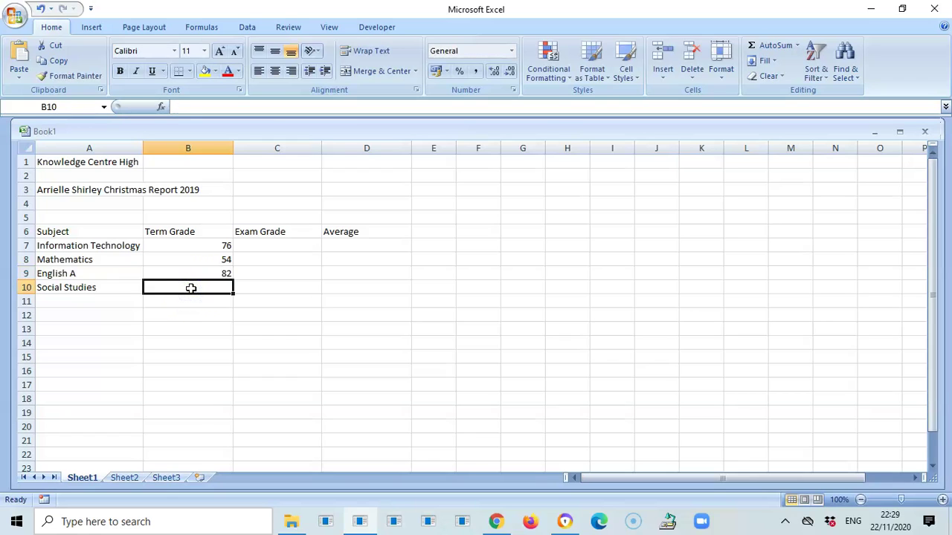
pyautogui.write('86')
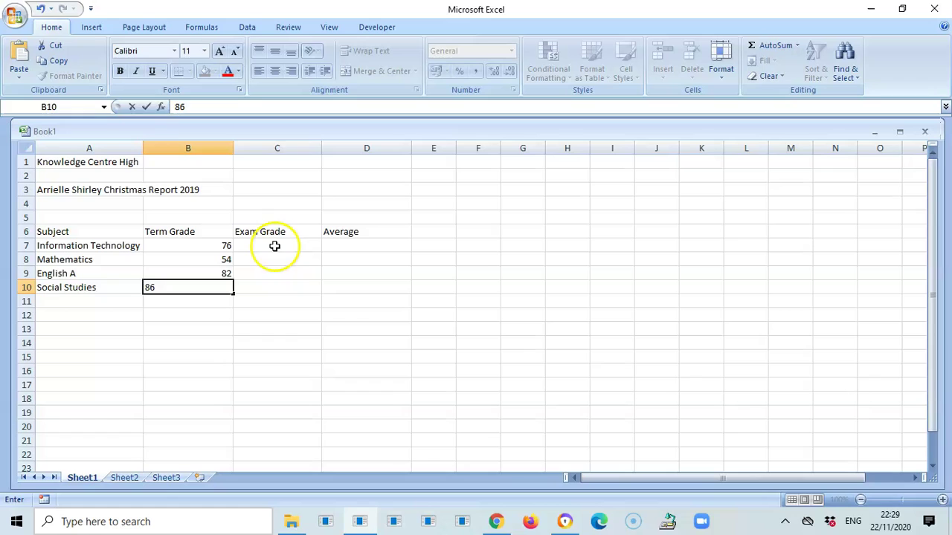
# - Enter exam grades 81, 65, 75 and 80 in C7 to C10
pyautogui.click(275, 246)
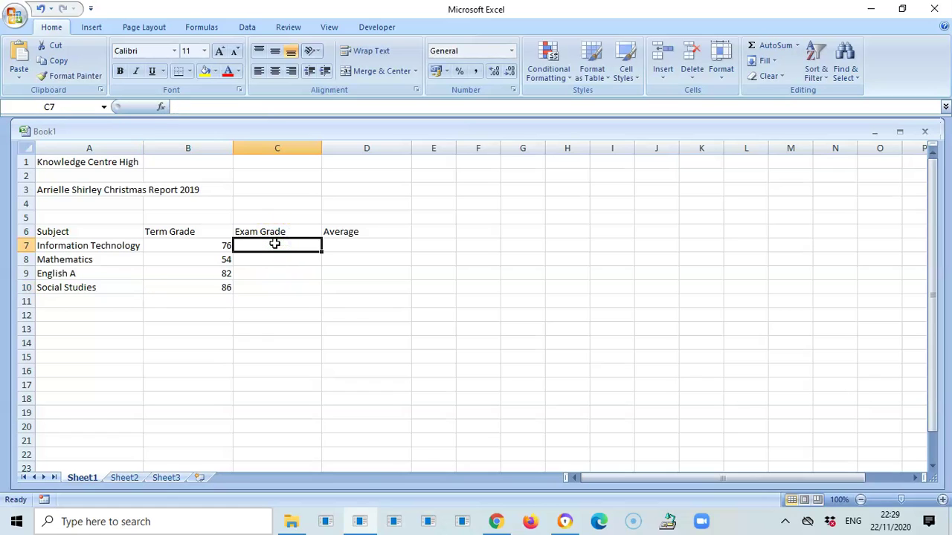
pyautogui.write('81')
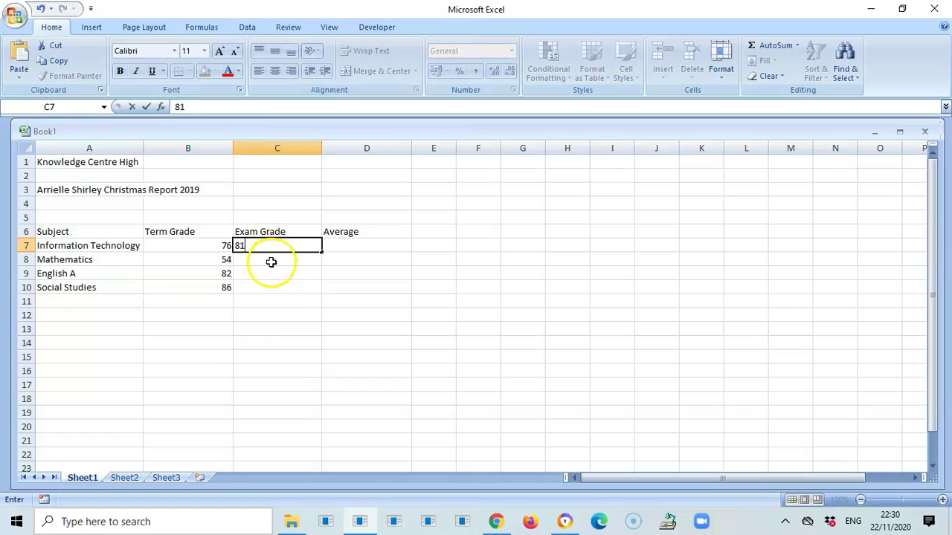
pyautogui.click(270, 261)
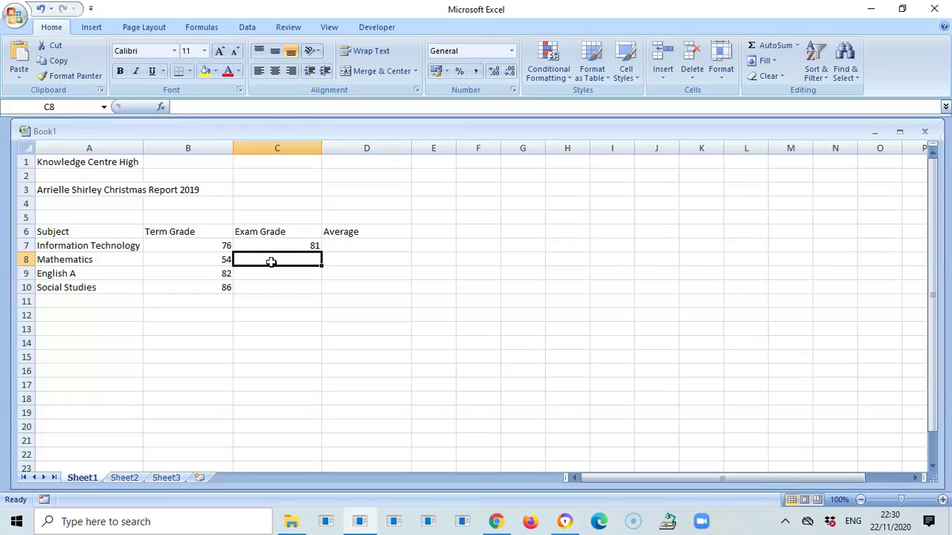
pyautogui.write('65')
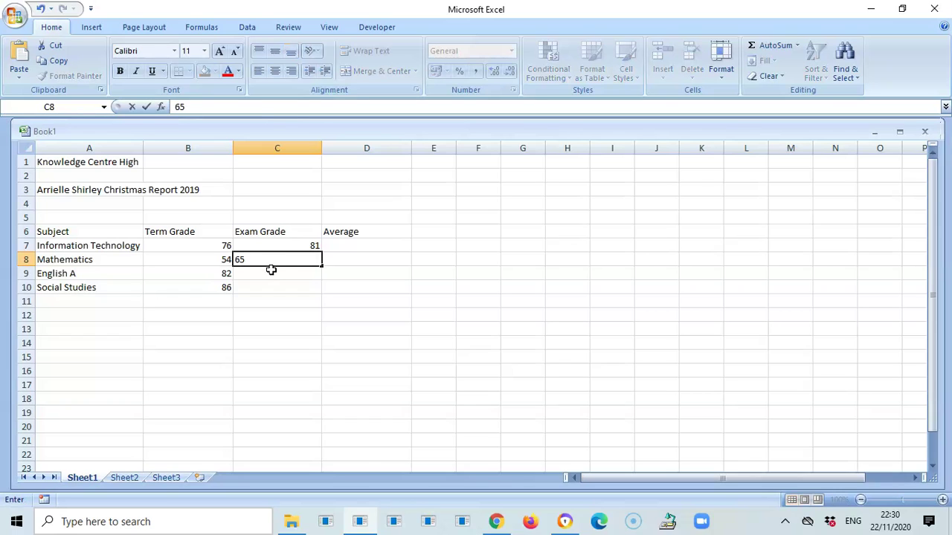
pyautogui.click(271, 270)
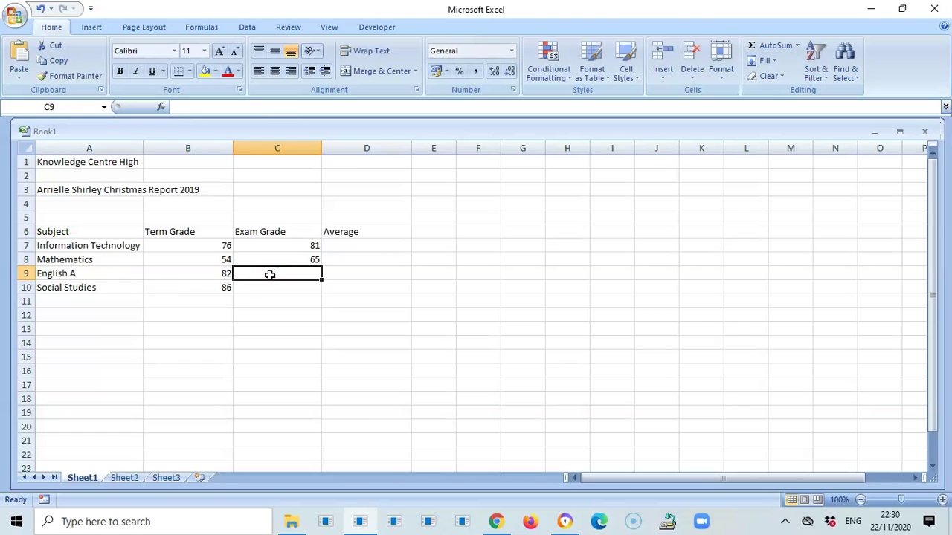
pyautogui.write('75')
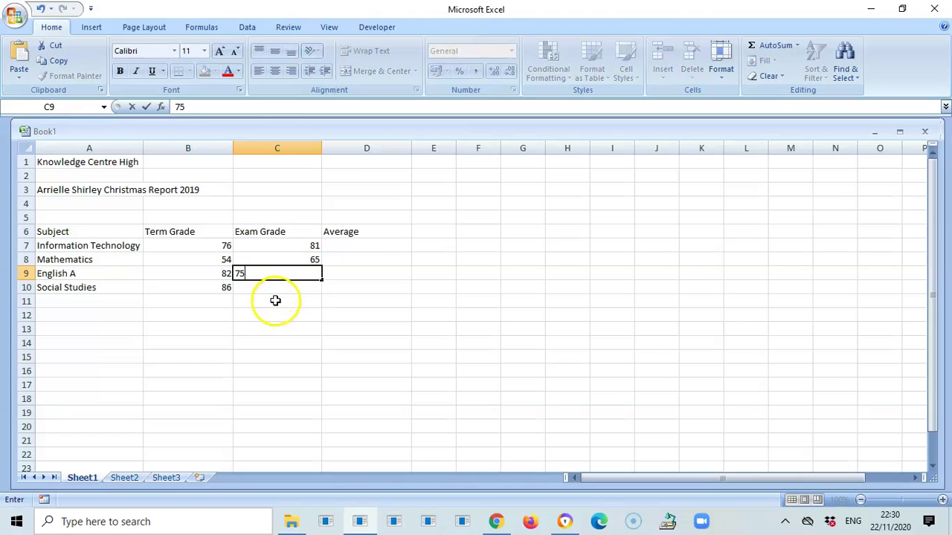
pyautogui.click(276, 289)
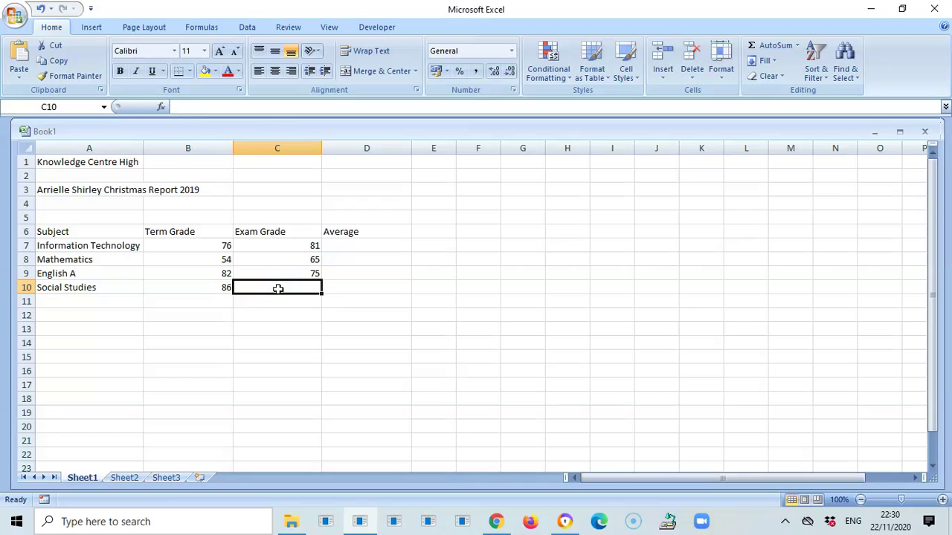
pyautogui.write('80')
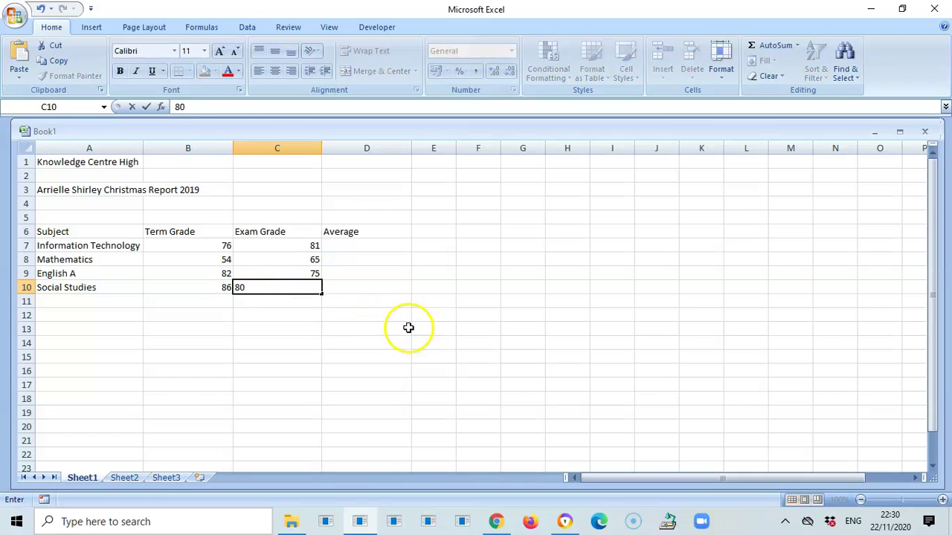
pyautogui.click(416, 329)
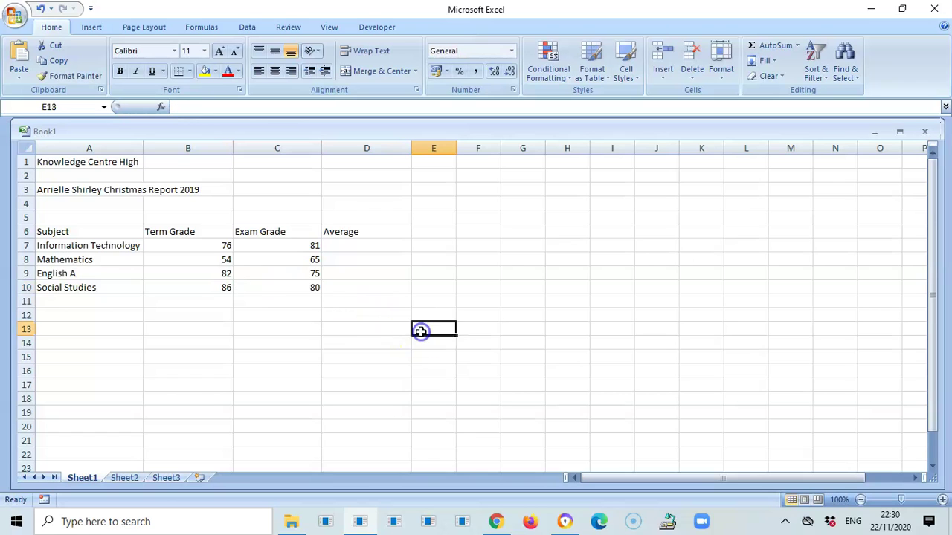
# - Put =AVERAGE(B7:C7) in D7, giving 78.5 for Information Technology
pyautogui.click(357, 245)
pyautogui.write('=')
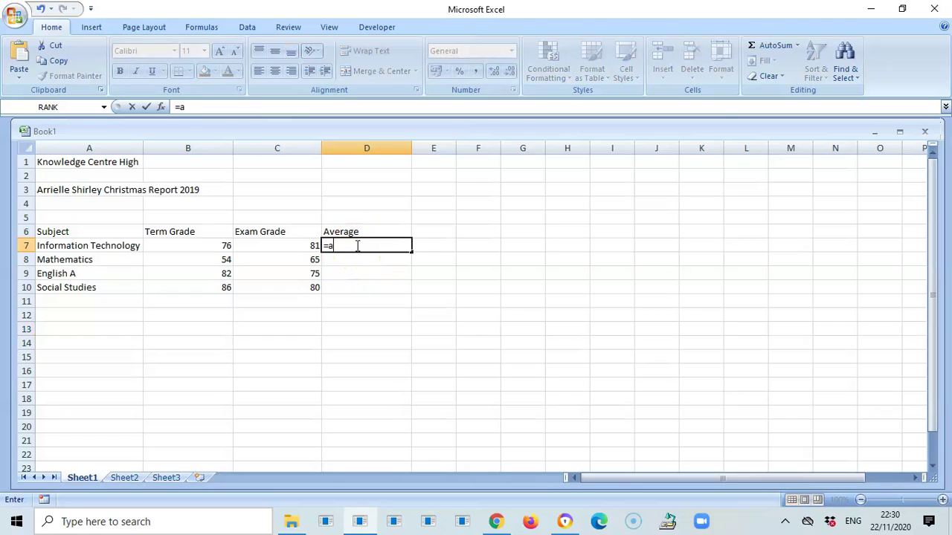
pyautogui.write('ave')
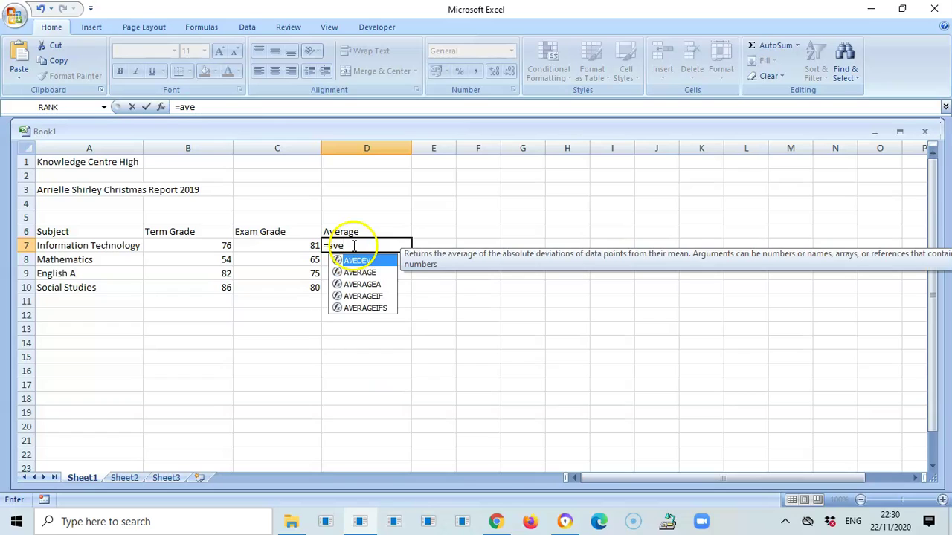
pyautogui.click(360, 273)
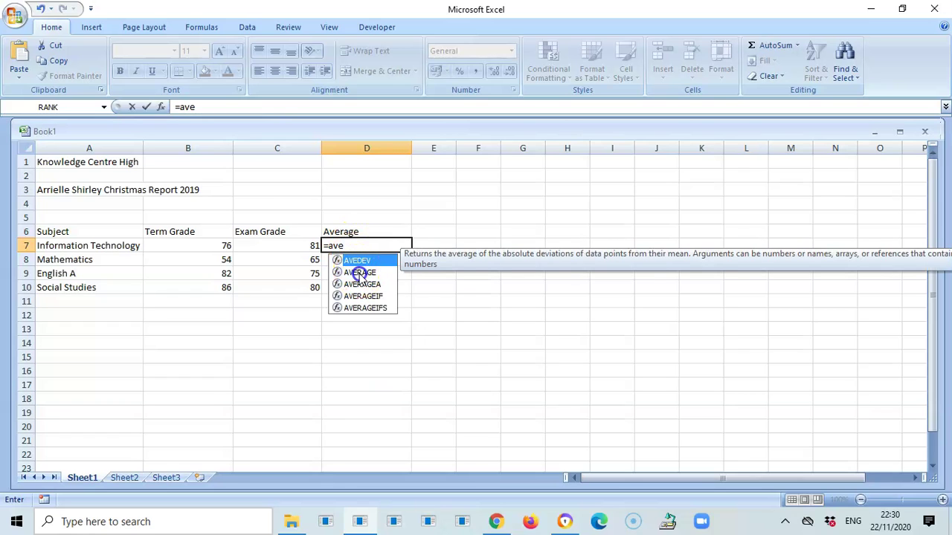
pyautogui.doubleClick(359, 274)
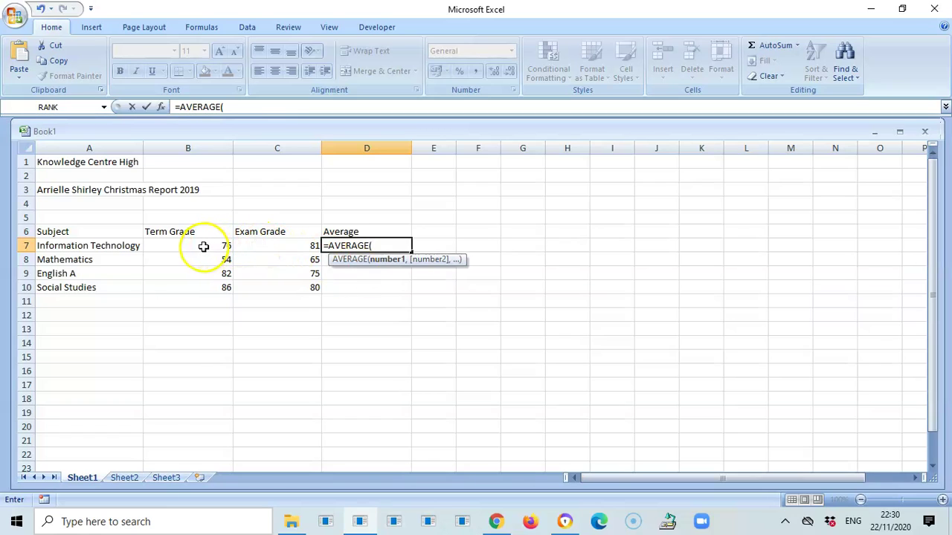
pyautogui.moveTo(203, 246); pyautogui.dragTo(293, 242)
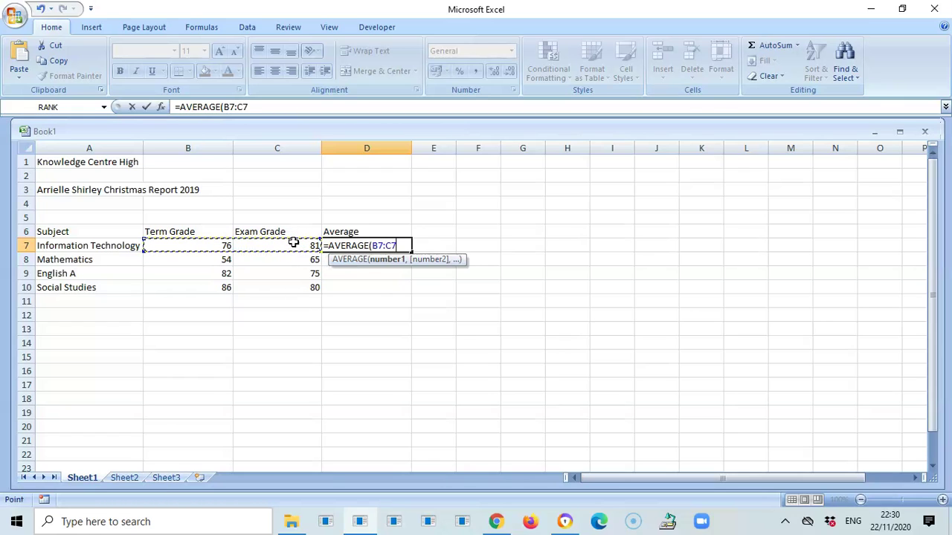
pyautogui.write(')')
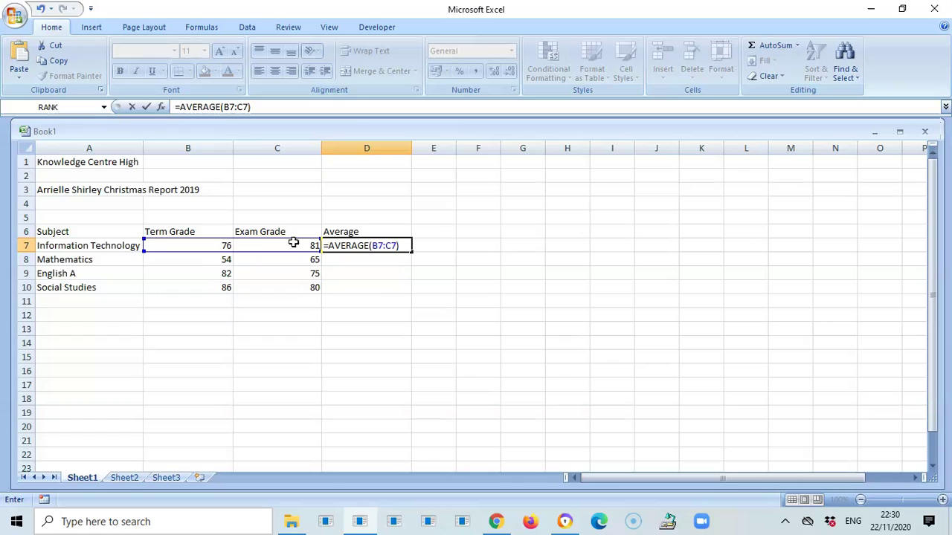
pyautogui.press('Return')
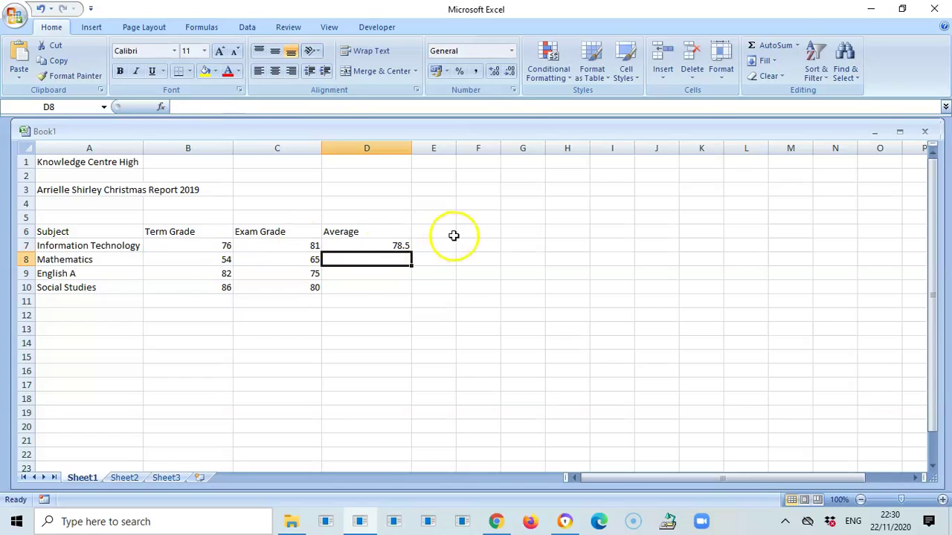
pyautogui.click(394, 241)
pyautogui.click(361, 241)
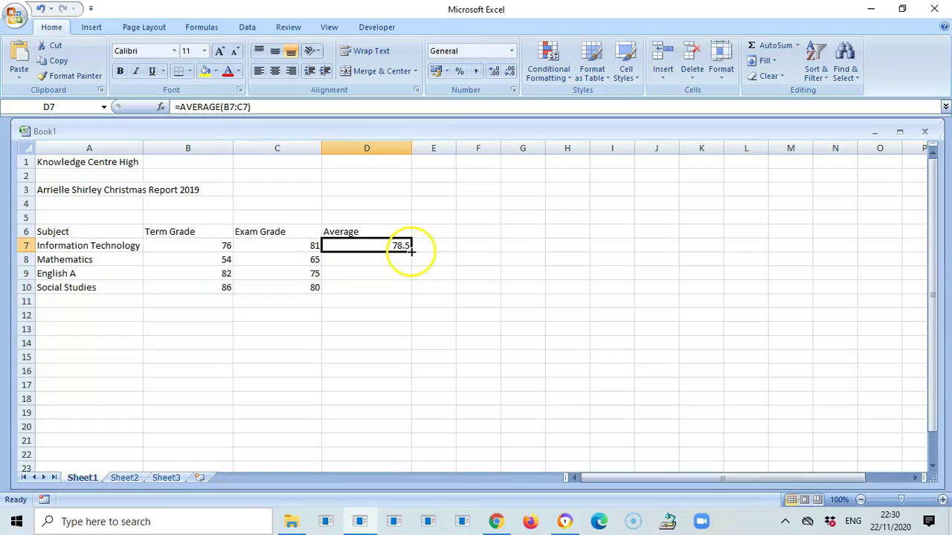
pyautogui.moveTo(410, 253); pyautogui.dragTo(410, 293)
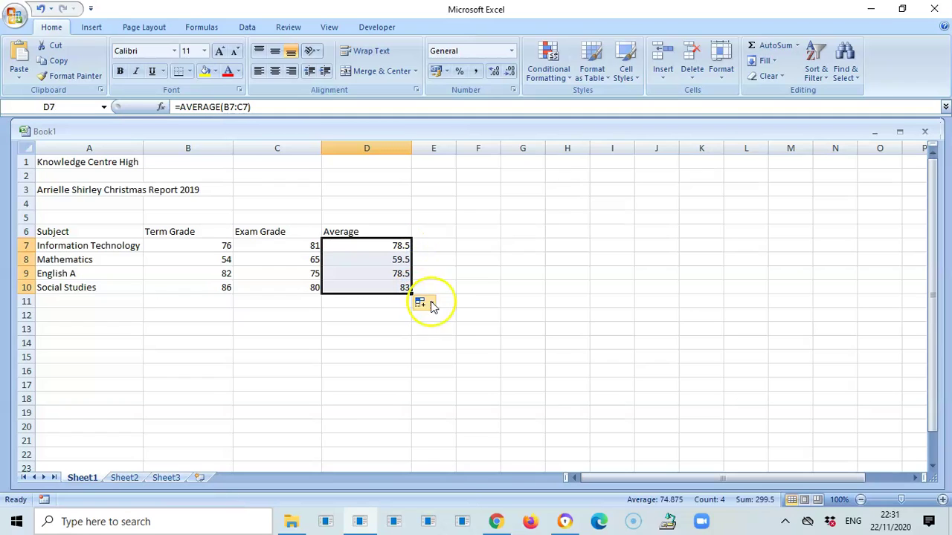
pyautogui.click(458, 329)
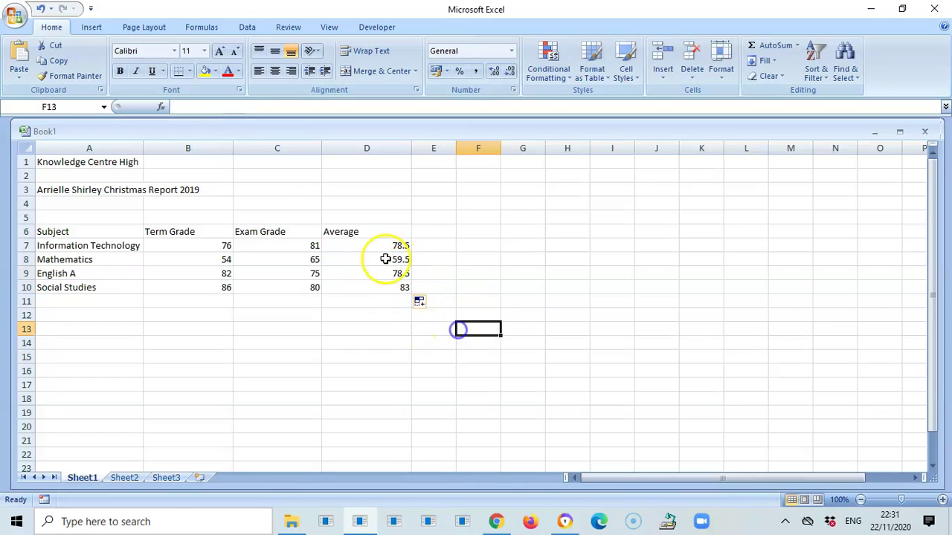
pyautogui.click(384, 260)
pyautogui.click(382, 275)
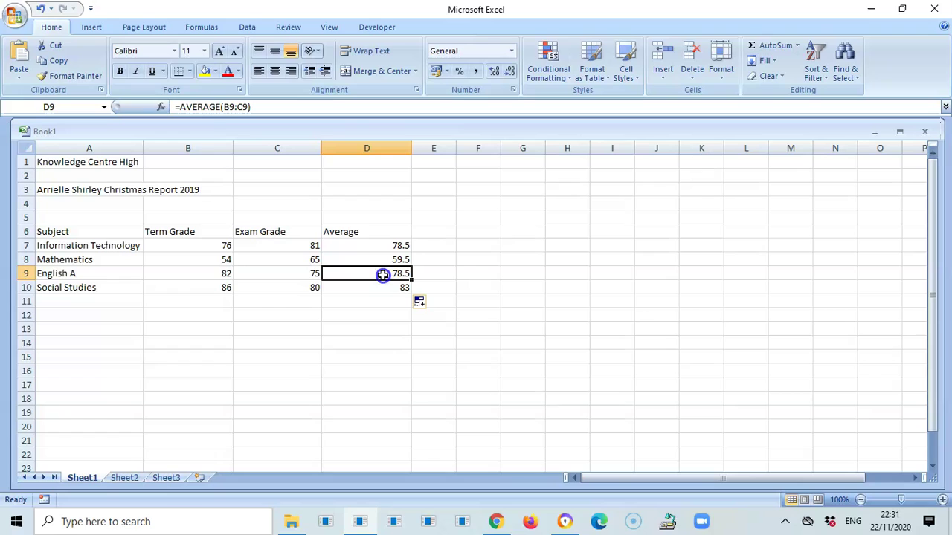
pyautogui.click(382, 287)
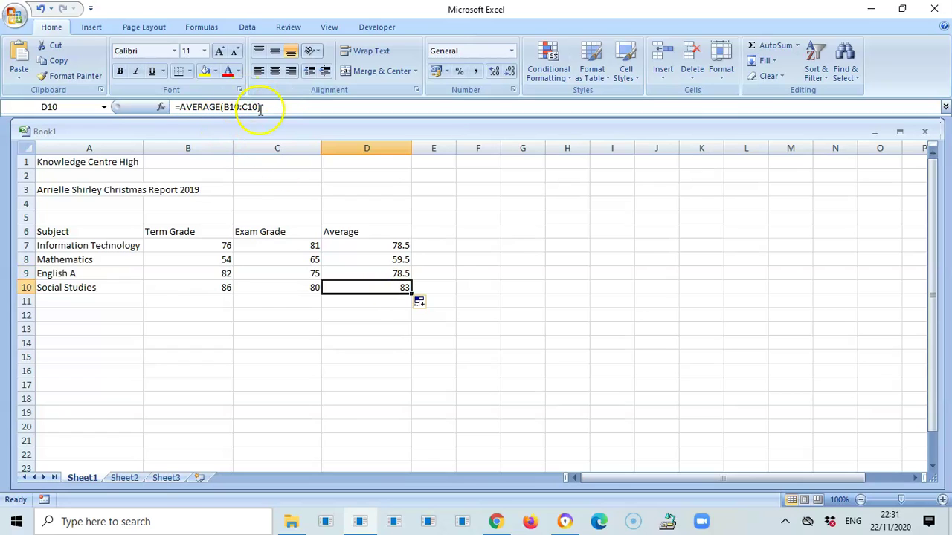
pyautogui.click(378, 272)
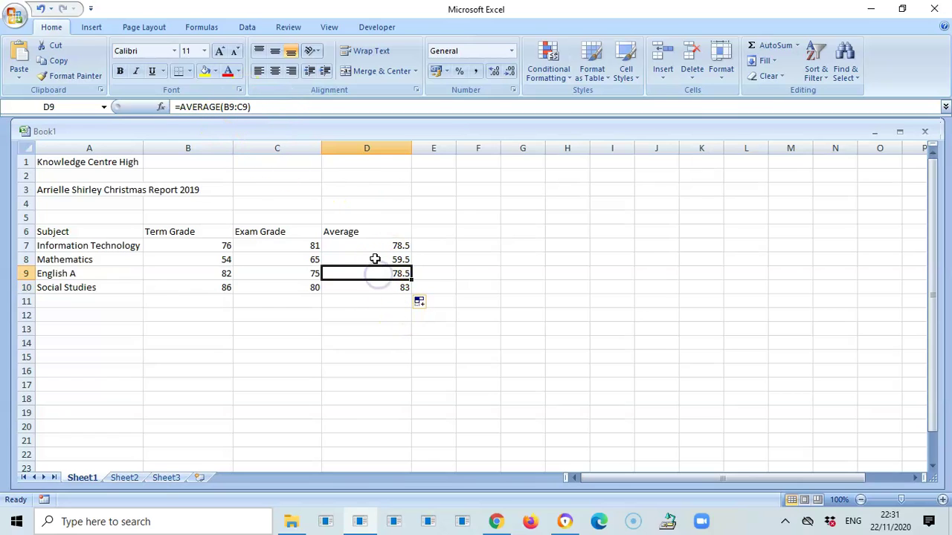
pyautogui.click(374, 259)
pyautogui.click(373, 245)
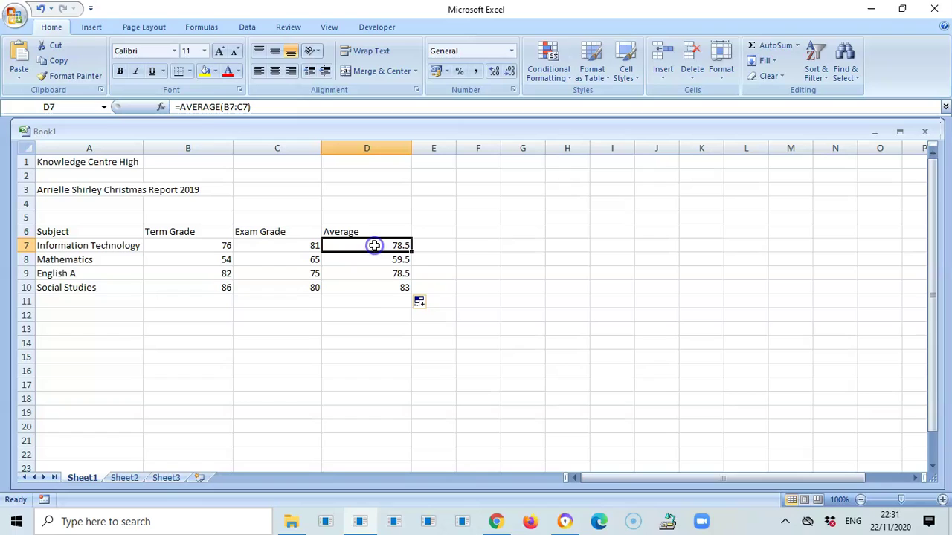
pyautogui.click(411, 349)
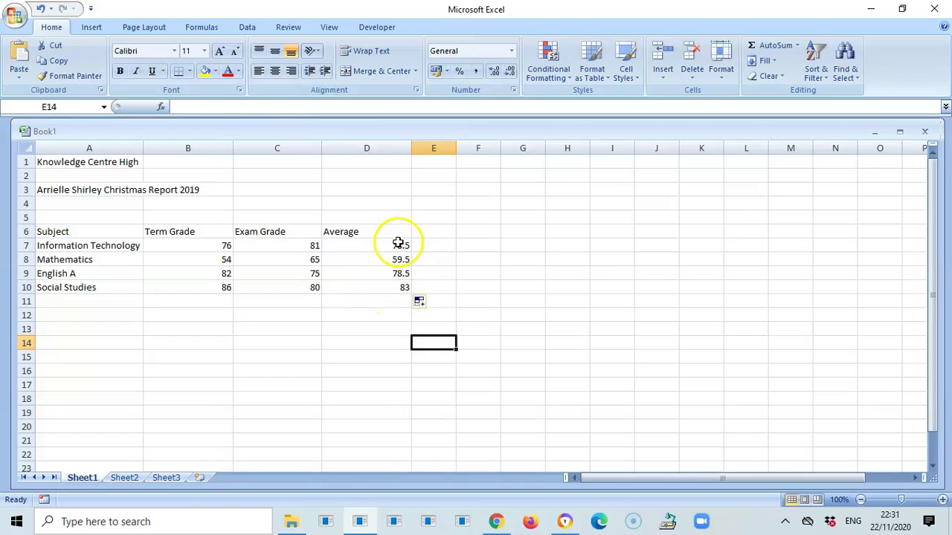
# - Show the D7:D10 averages with two decimal places, e.g. 78.50 and 83.00
pyautogui.moveTo(402, 245); pyautogui.dragTo(405, 296)
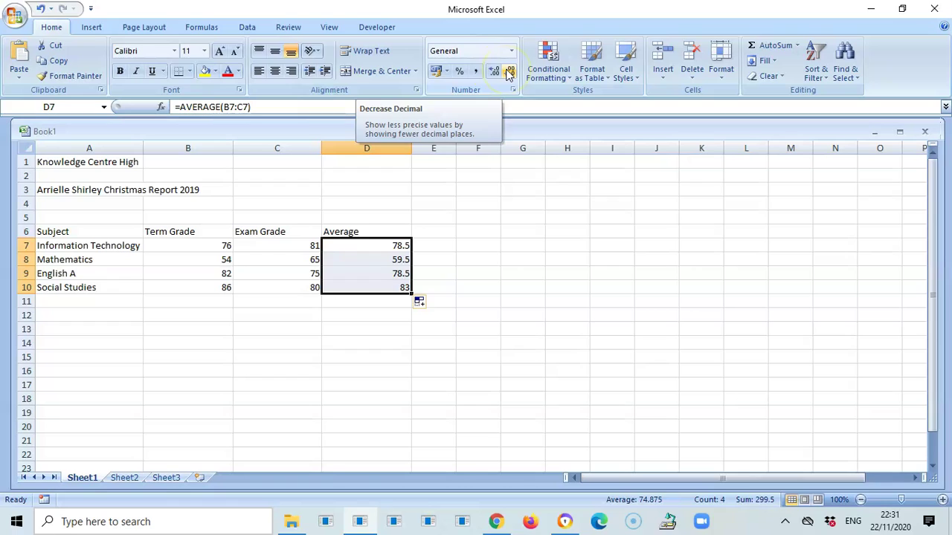
pyautogui.click(493, 72)
pyautogui.click(494, 72)
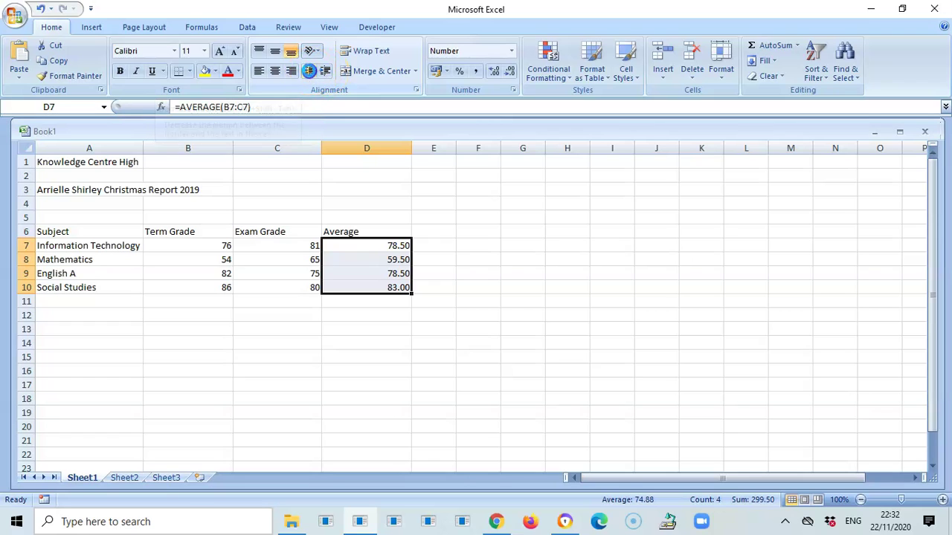
# - Right-align the D7:D10 averages and indent them three levels from the right edge
pyautogui.click(326, 71)
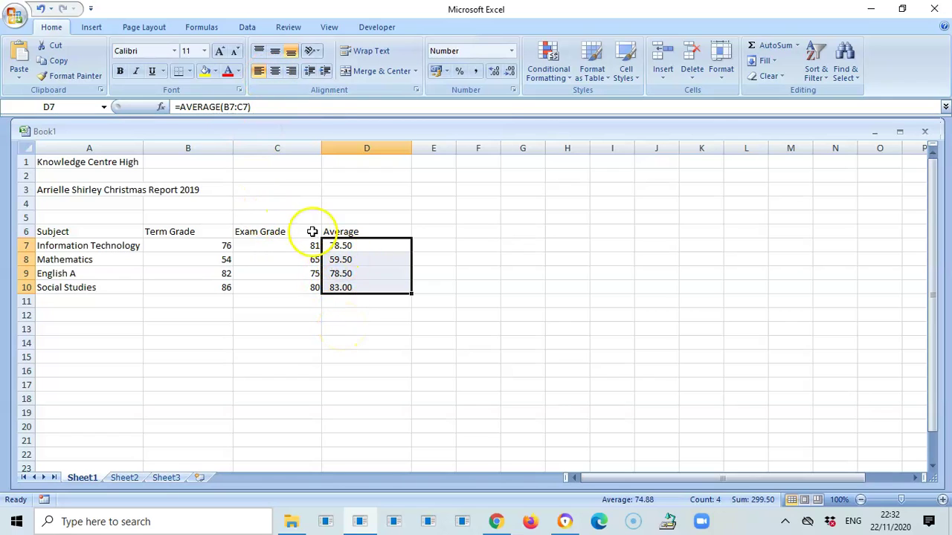
pyautogui.click(291, 71)
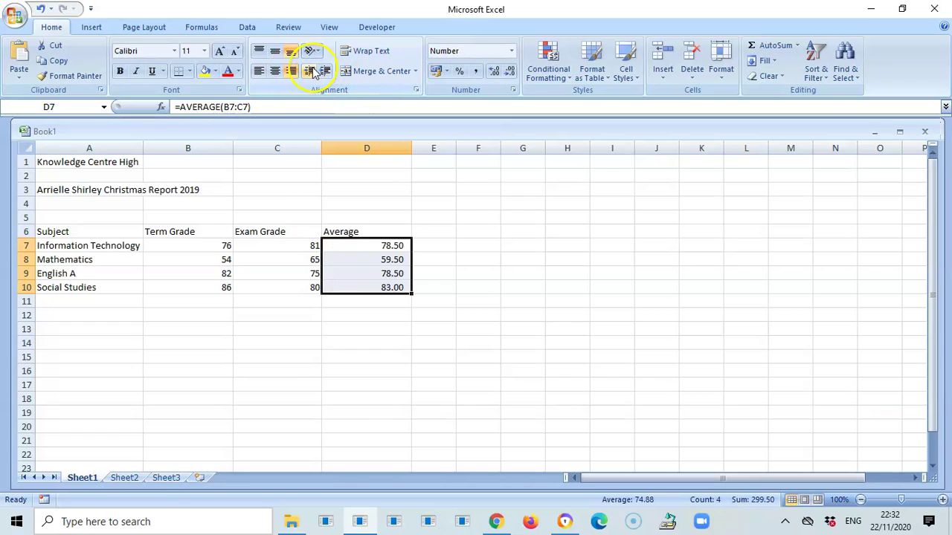
pyautogui.click(311, 70)
pyautogui.click(325, 71)
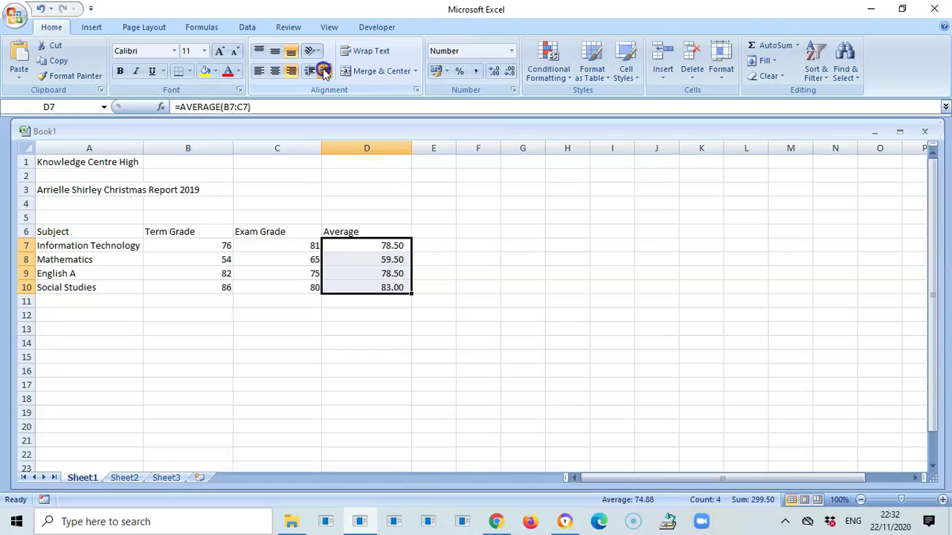
pyautogui.click(325, 71)
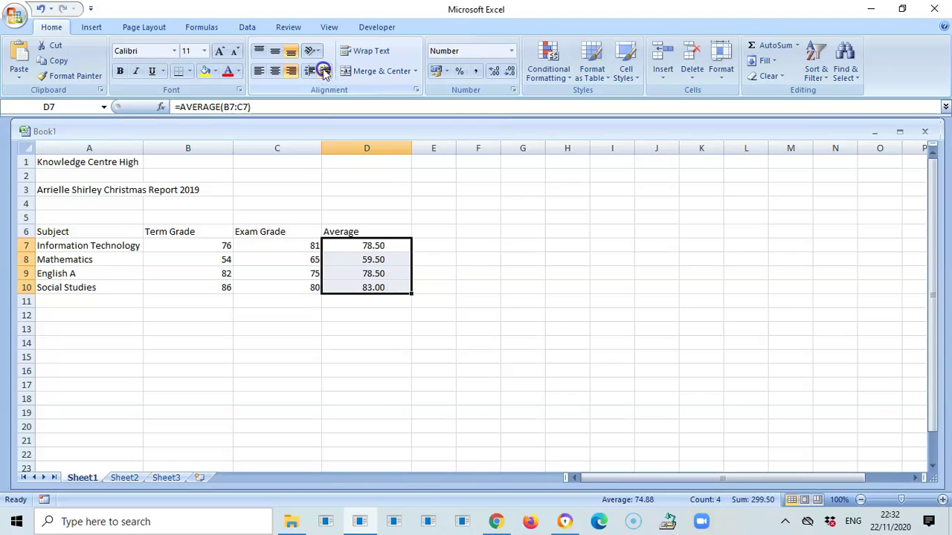
pyautogui.click(325, 71)
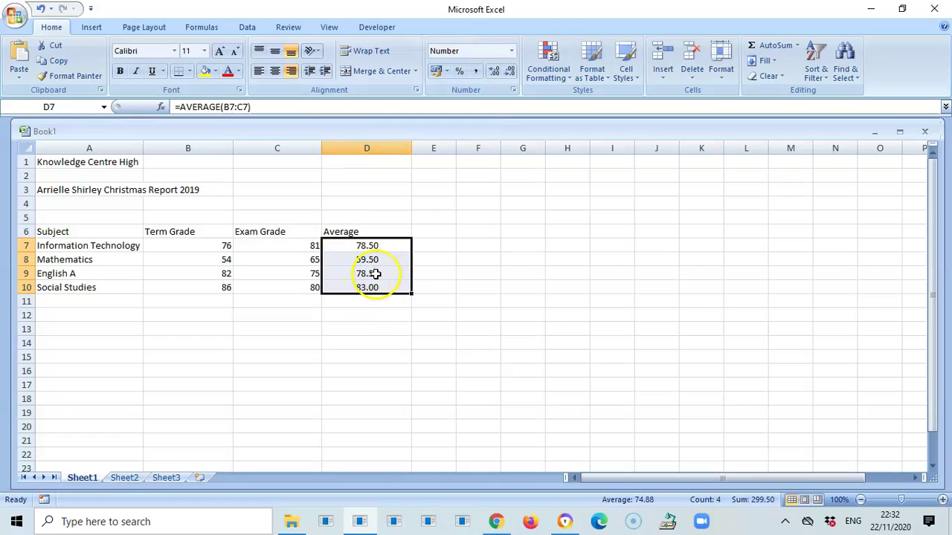
# - Centre the term and exam grade numbers in B7:C10
pyautogui.moveTo(394, 328); pyautogui.dragTo(391, 318)
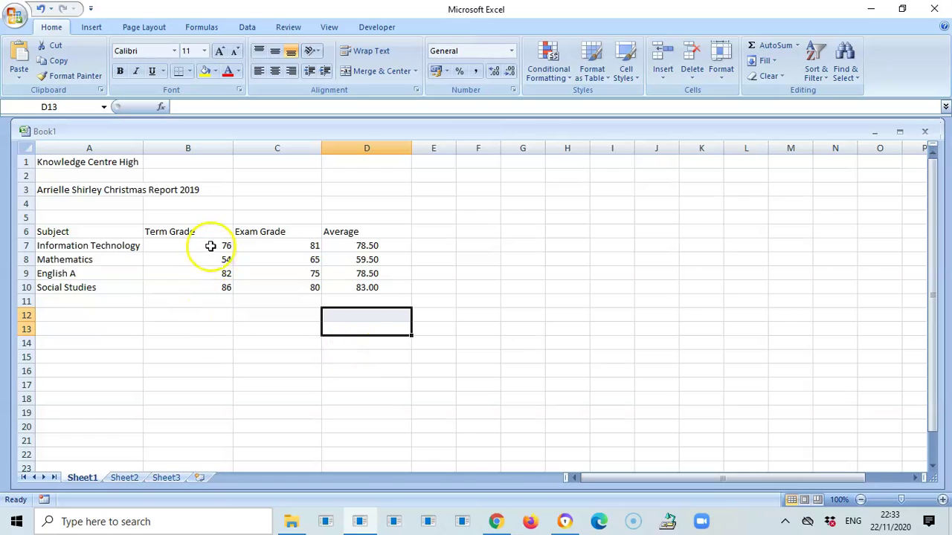
pyautogui.moveTo(208, 244); pyautogui.dragTo(262, 284)
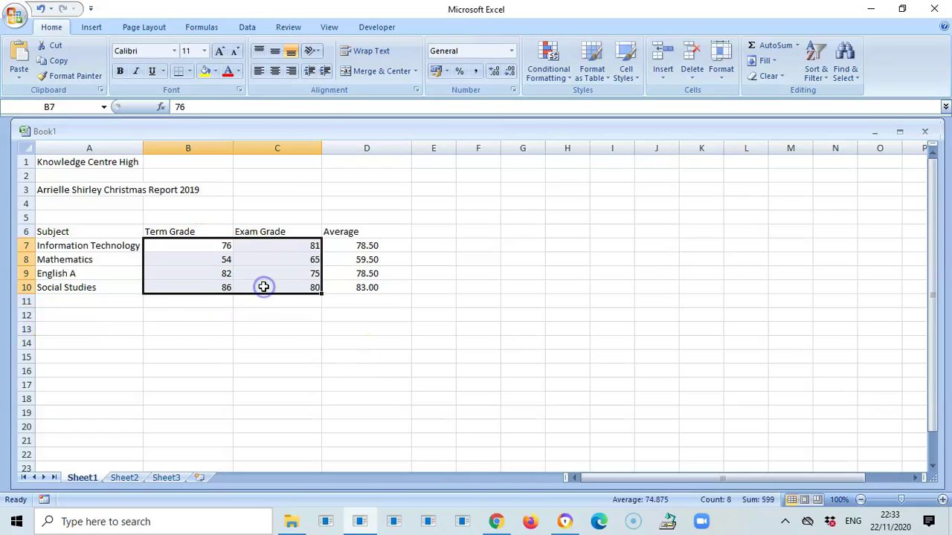
pyautogui.click(275, 70)
pyautogui.click(293, 327)
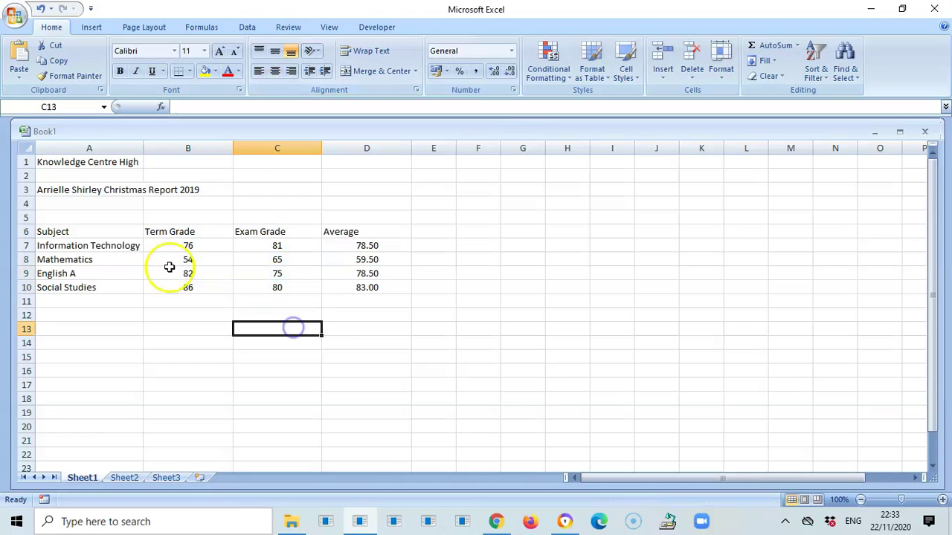
# - Merge and centre Knowledge Centre High across A1:D1 and set it to font size 14
pyautogui.click(66, 165)
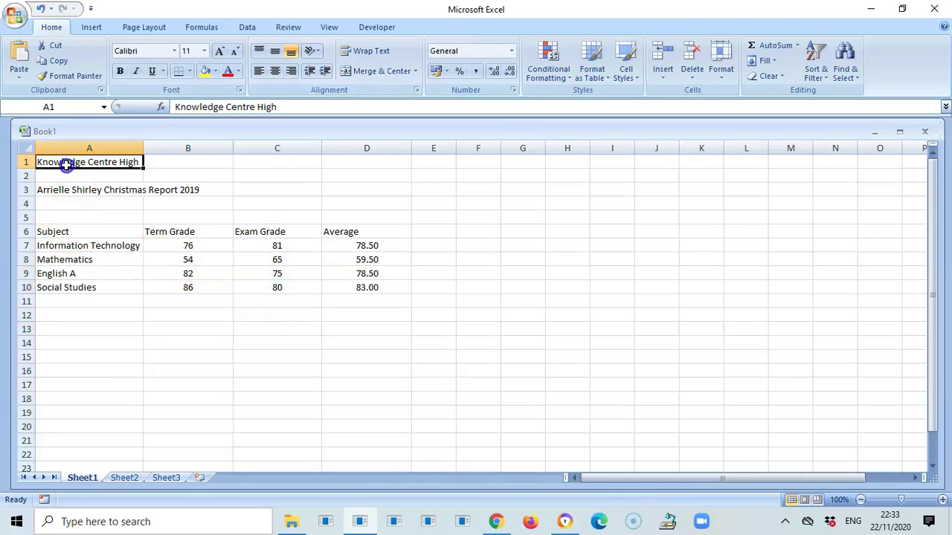
pyautogui.moveTo(122, 167); pyautogui.dragTo(362, 157)
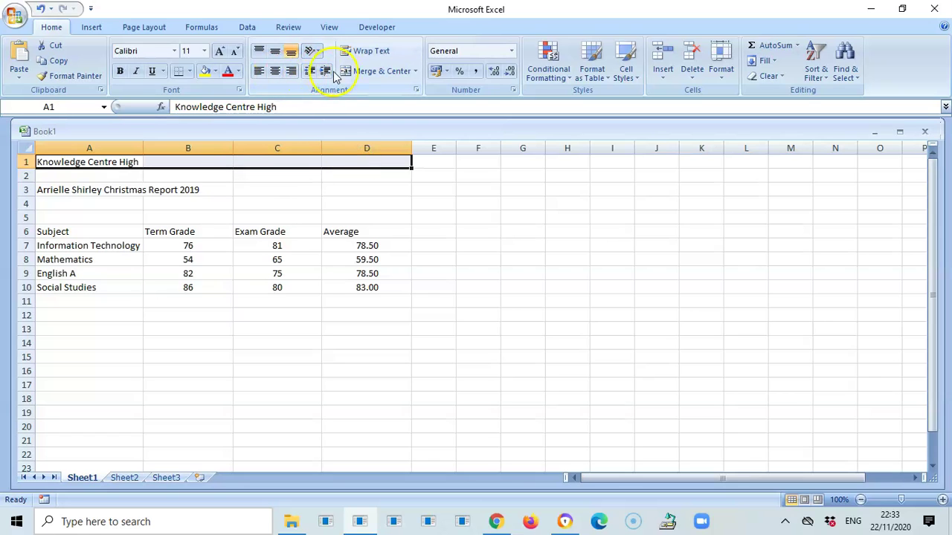
pyautogui.click(368, 72)
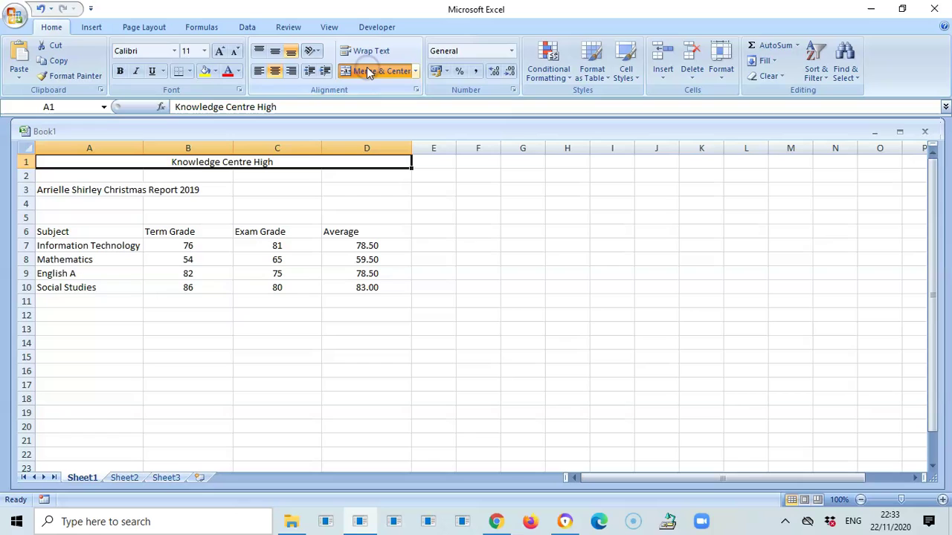
pyautogui.click(207, 52)
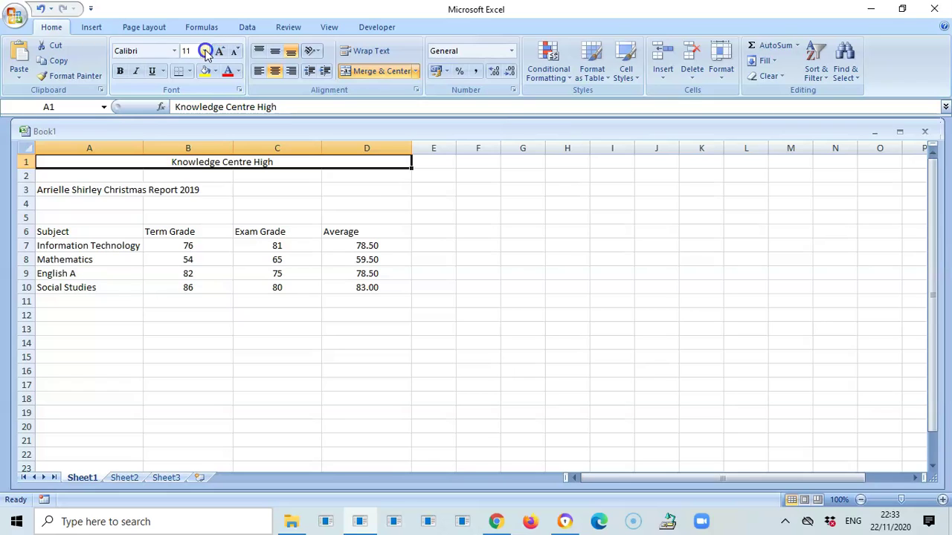
pyautogui.click(206, 52)
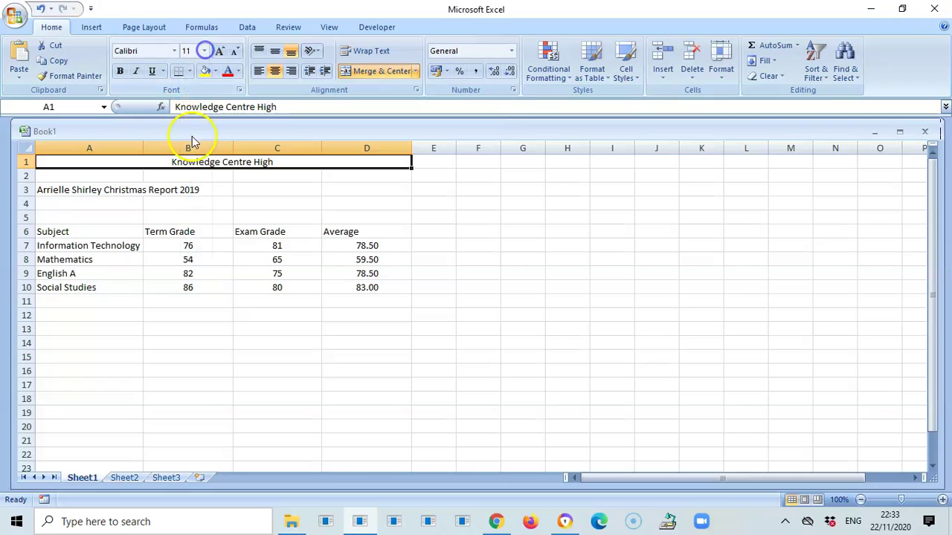
pyautogui.click(205, 52)
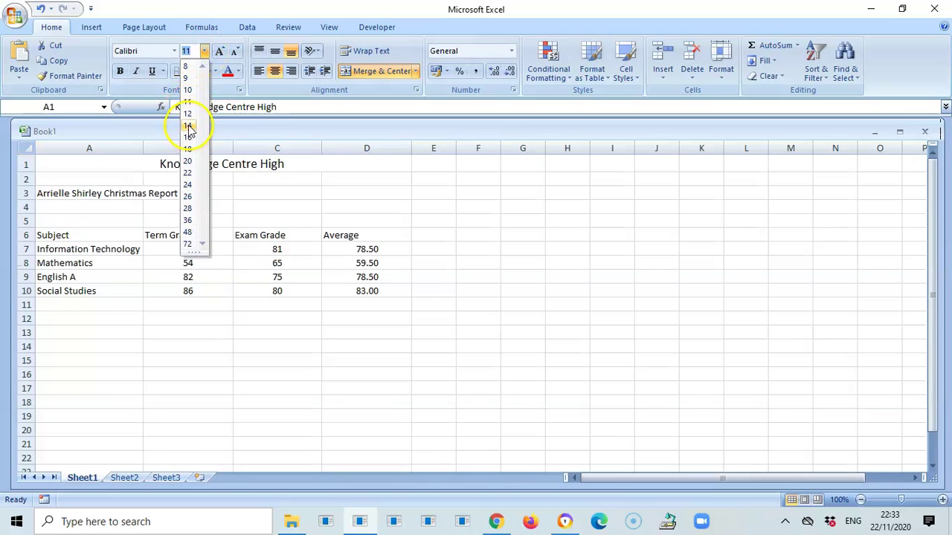
pyautogui.click(188, 126)
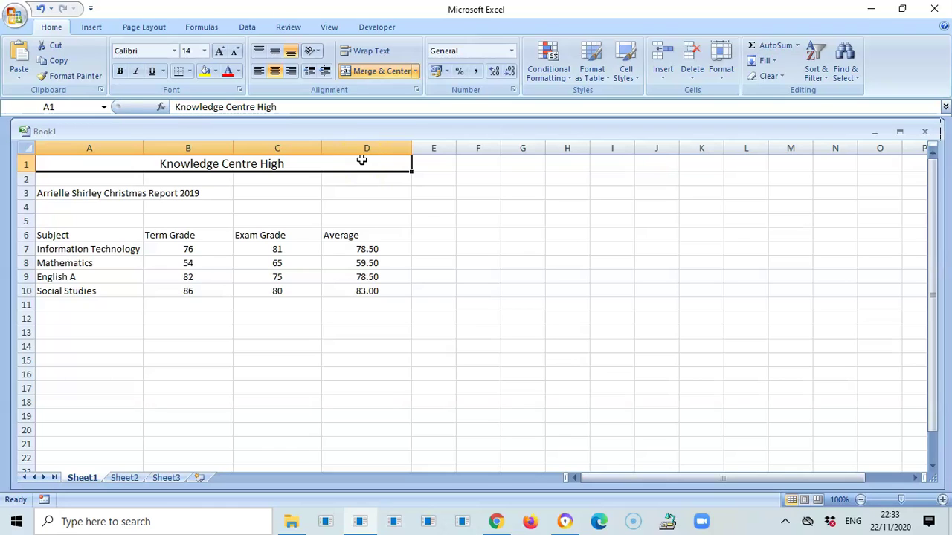
# - Retype A1 as KNOWLEDGE CENTRE HIGH in capitals and select the report title range A3:D3
pyautogui.write('KNOWLE')
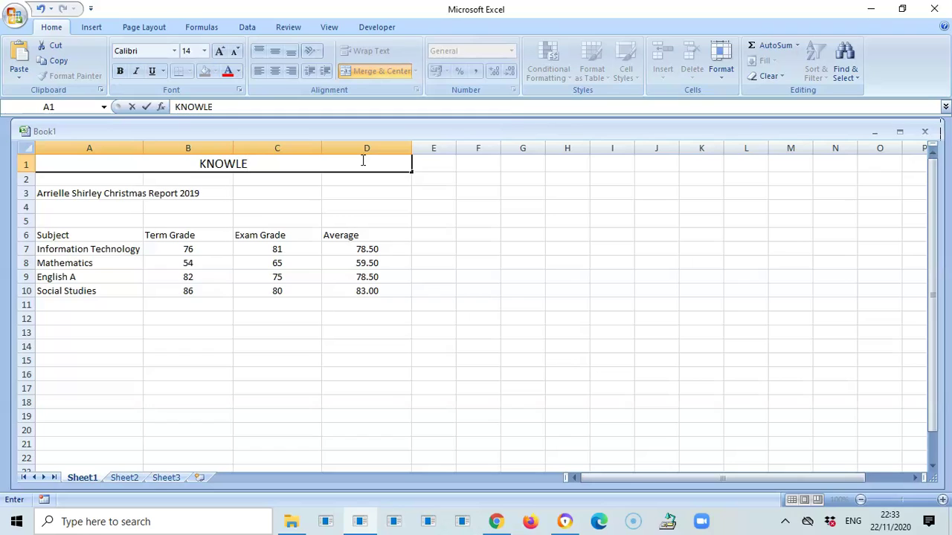
pyautogui.write('DGE CEN')
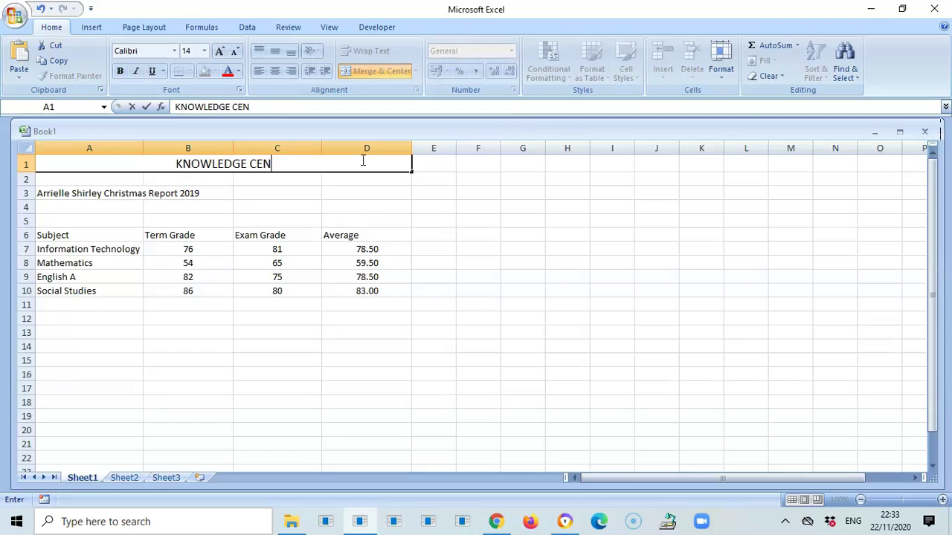
pyautogui.write('TRE HIGH')
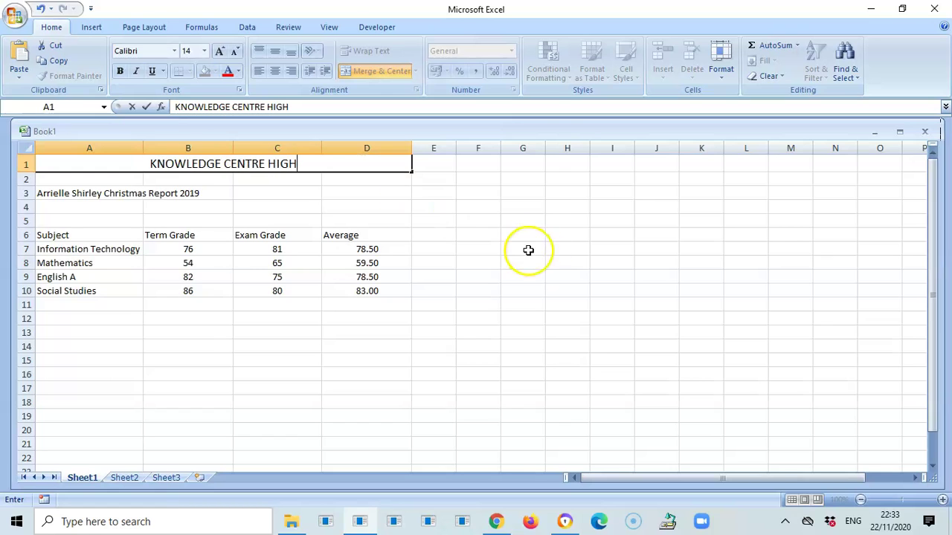
pyautogui.click(554, 250)
pyautogui.click(126, 197)
pyautogui.moveTo(126, 198); pyautogui.dragTo(357, 193)
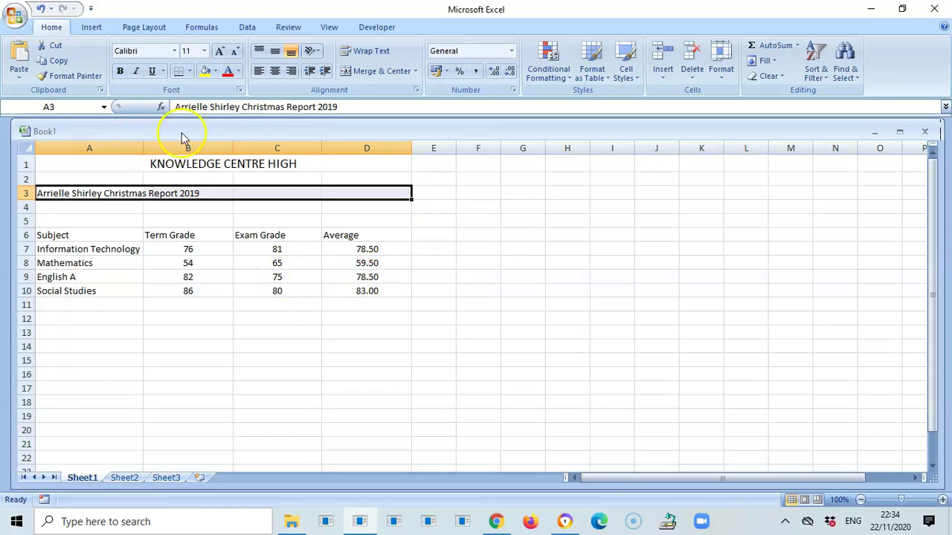
# - Merge and centre the report title across A3:D3, and make it underlined but not bold
pyautogui.click(374, 70)
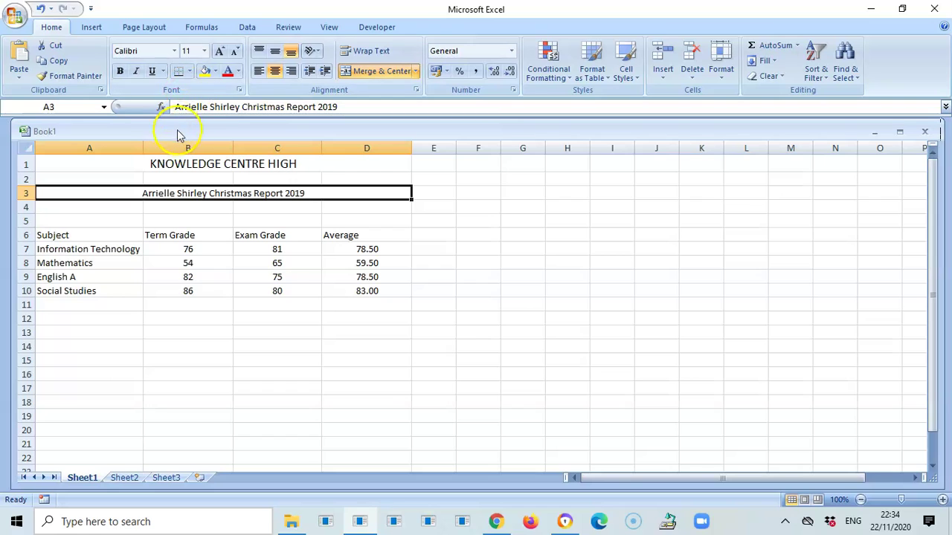
pyautogui.click(120, 71)
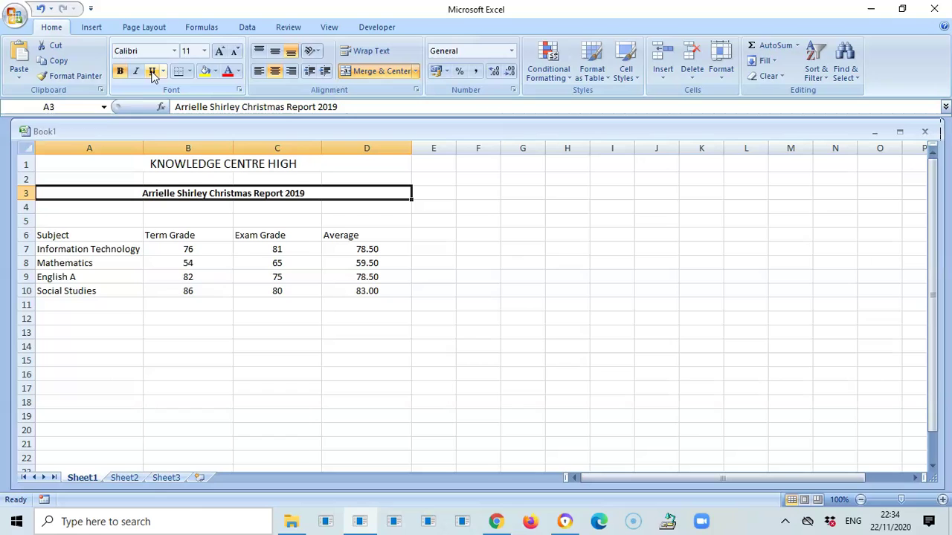
pyautogui.click(152, 72)
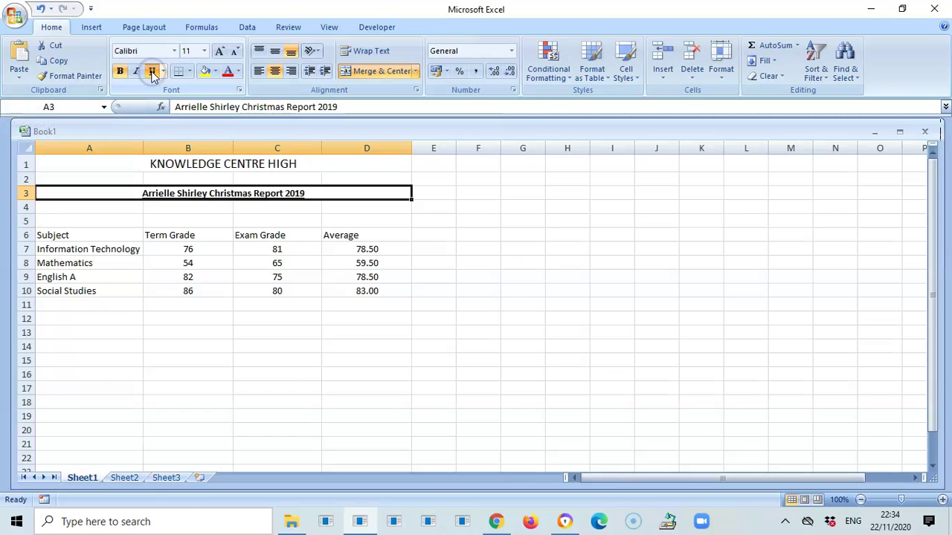
pyautogui.click(119, 73)
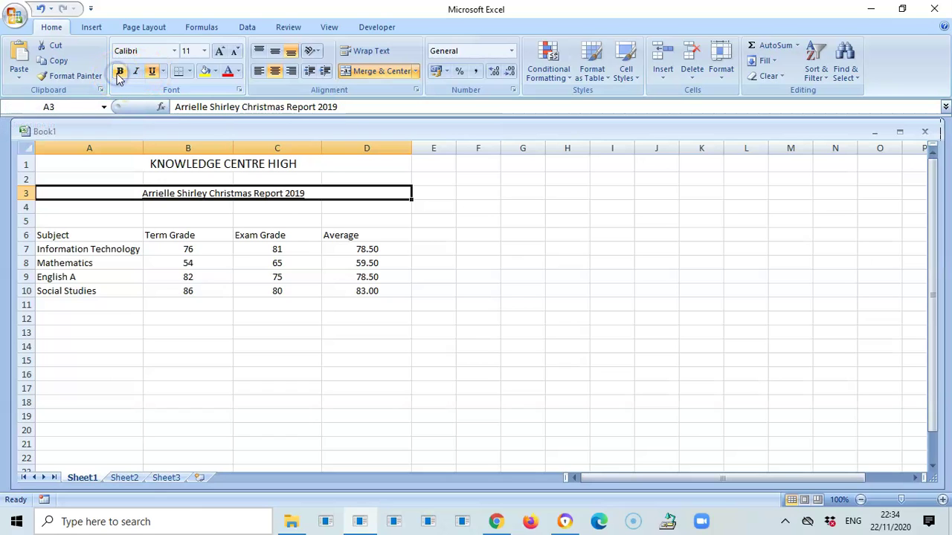
pyautogui.click(469, 231)
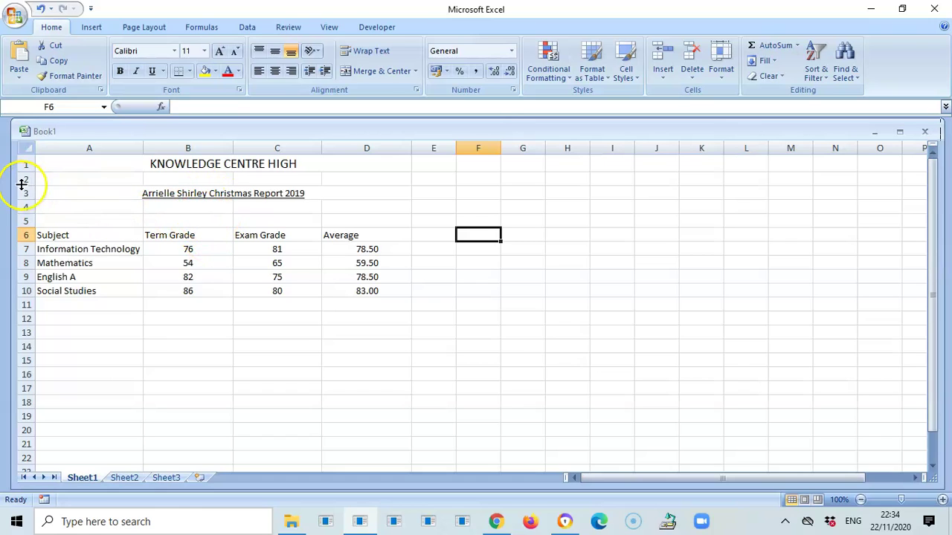
# - Raise row 3 to about 30.75 points and delete the empty row 4
pyautogui.moveTo(26, 197); pyautogui.dragTo(24, 217)
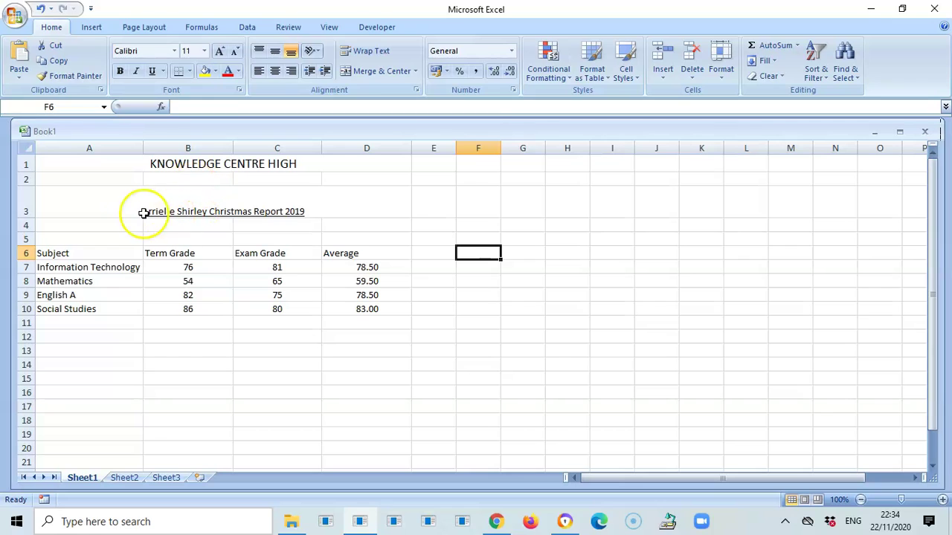
pyautogui.click(26, 225)
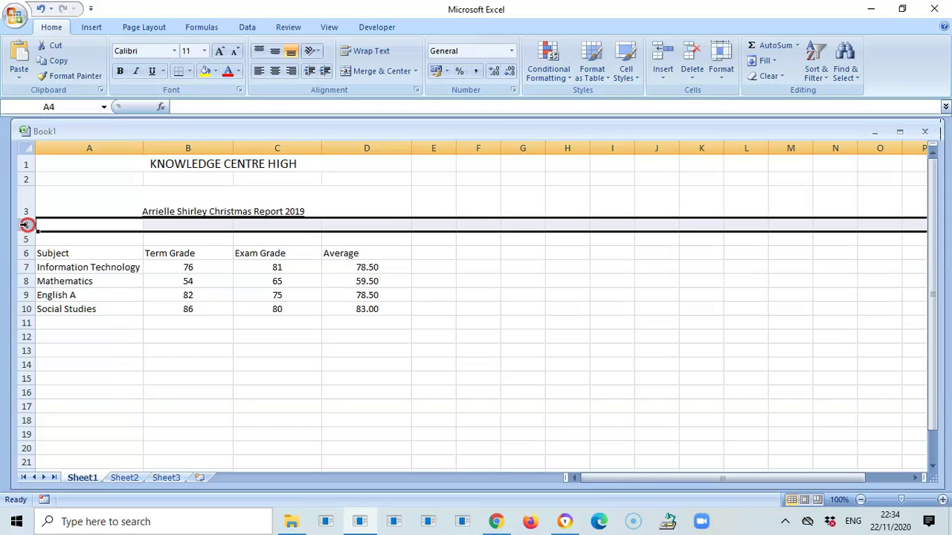
pyautogui.rightClick(26, 224)
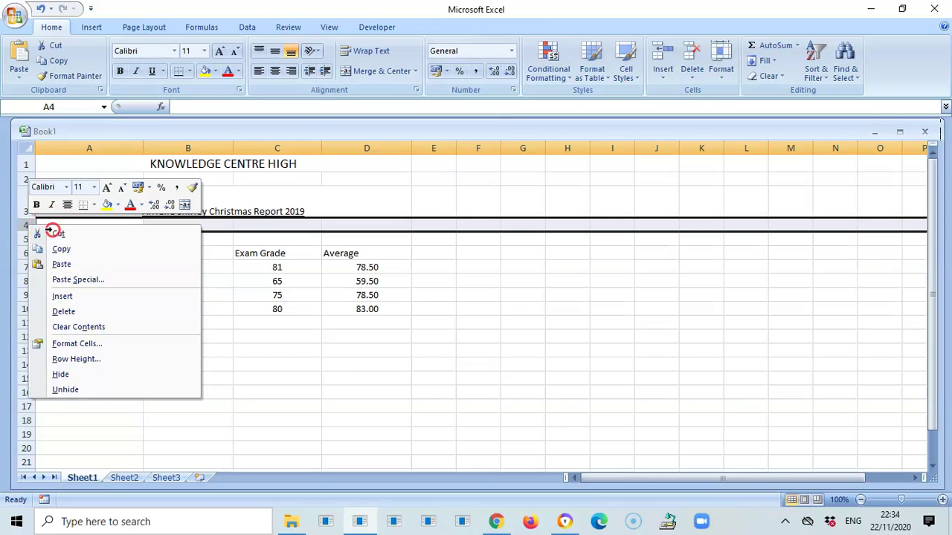
pyautogui.click(59, 247)
pyautogui.rightClick(27, 225)
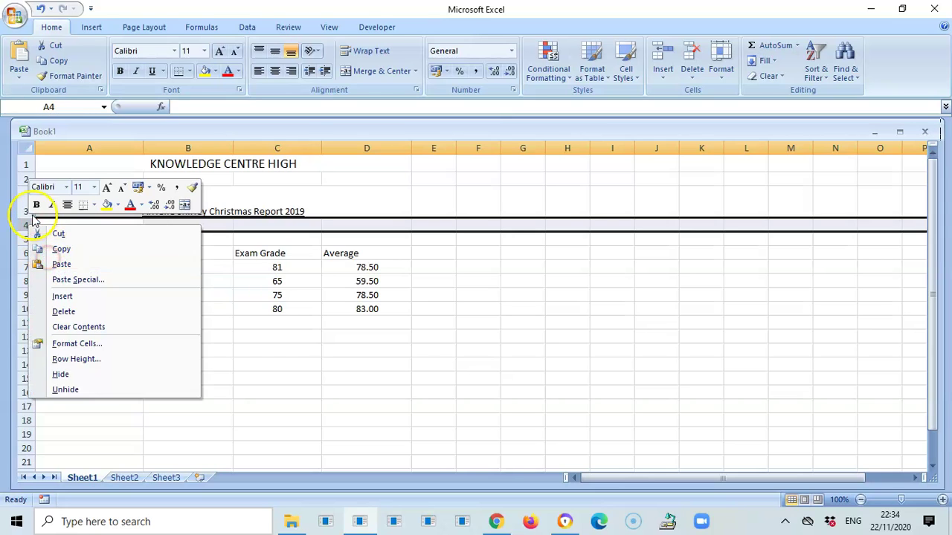
pyautogui.click(63, 311)
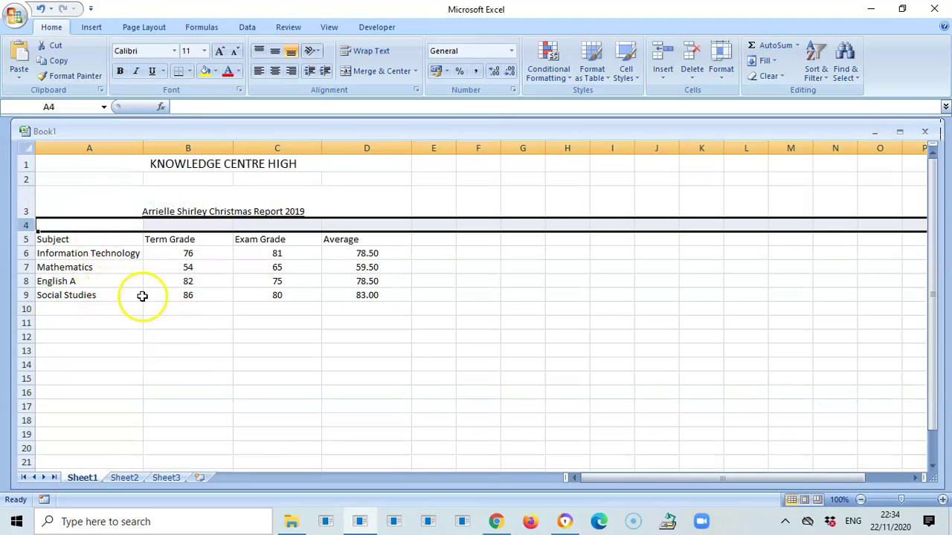
pyautogui.click(163, 328)
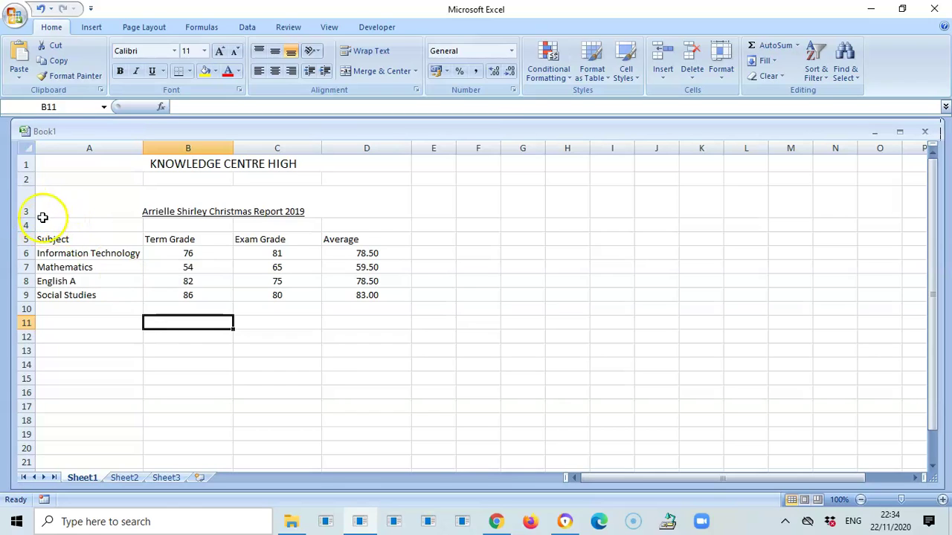
pyautogui.click(334, 420)
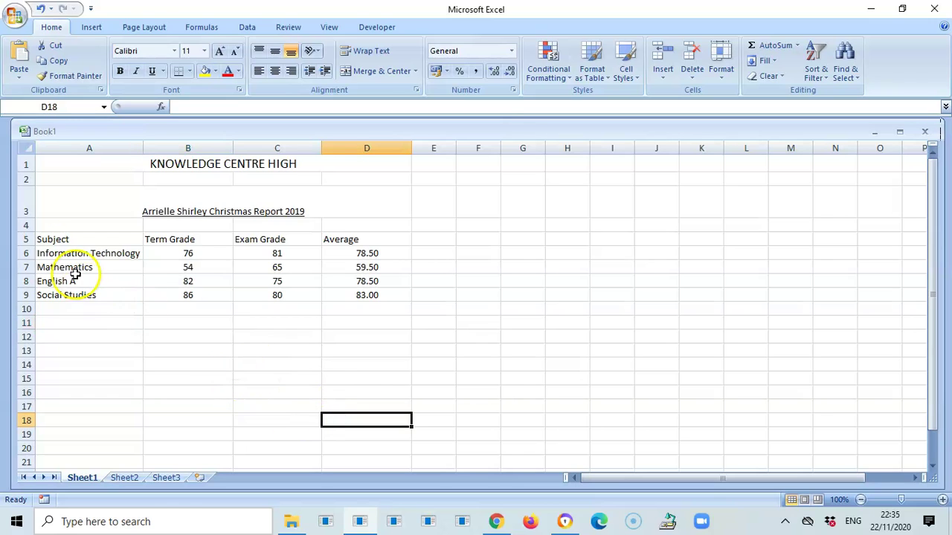
# - Delete the remaining empty row 4 so the headings sit in row 4
pyautogui.click(24, 225)
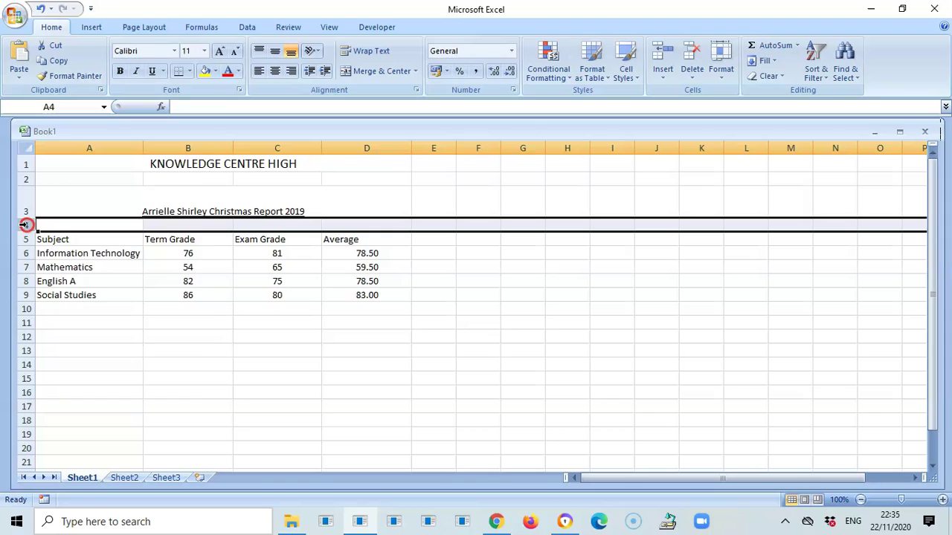
pyautogui.rightClick(23, 225)
pyautogui.click(67, 312)
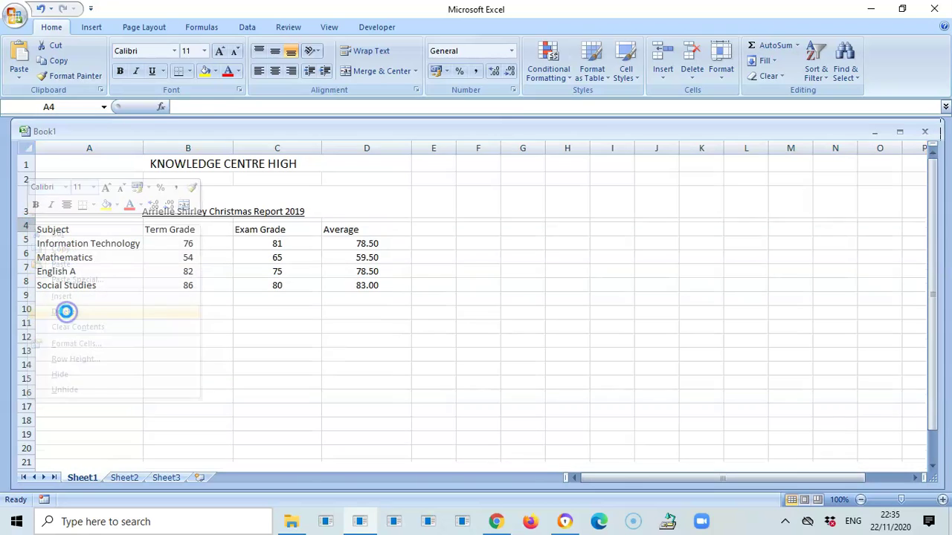
pyautogui.click(263, 318)
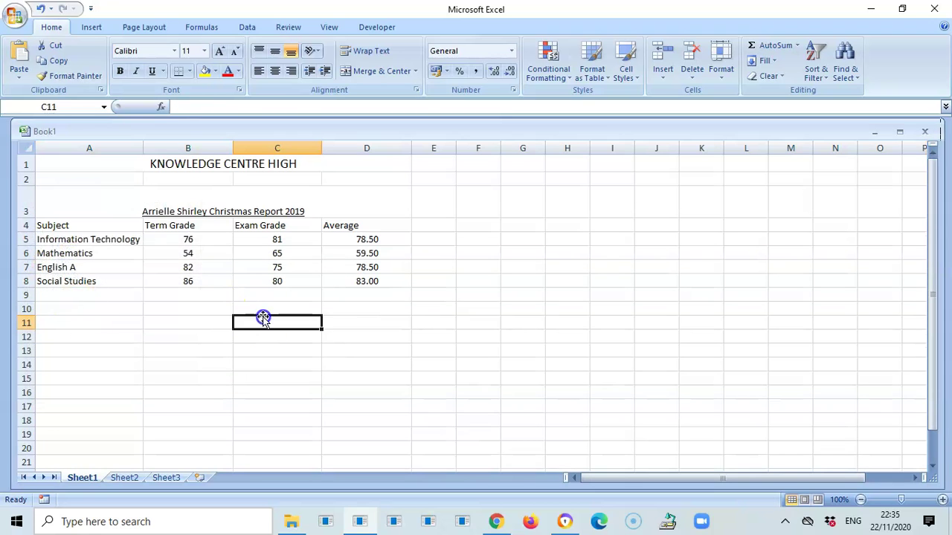
# - Top-align the merged report title in row 3
pyautogui.click(119, 206)
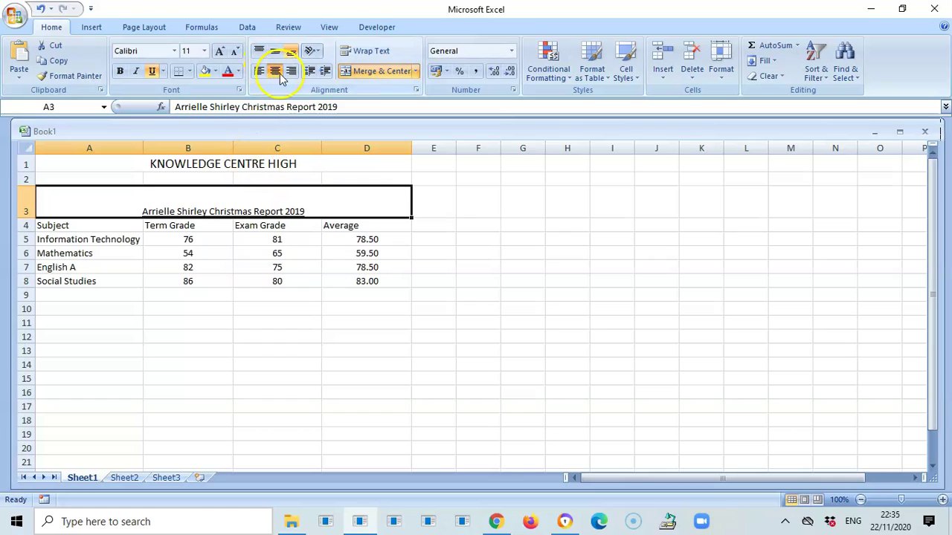
pyautogui.click(259, 51)
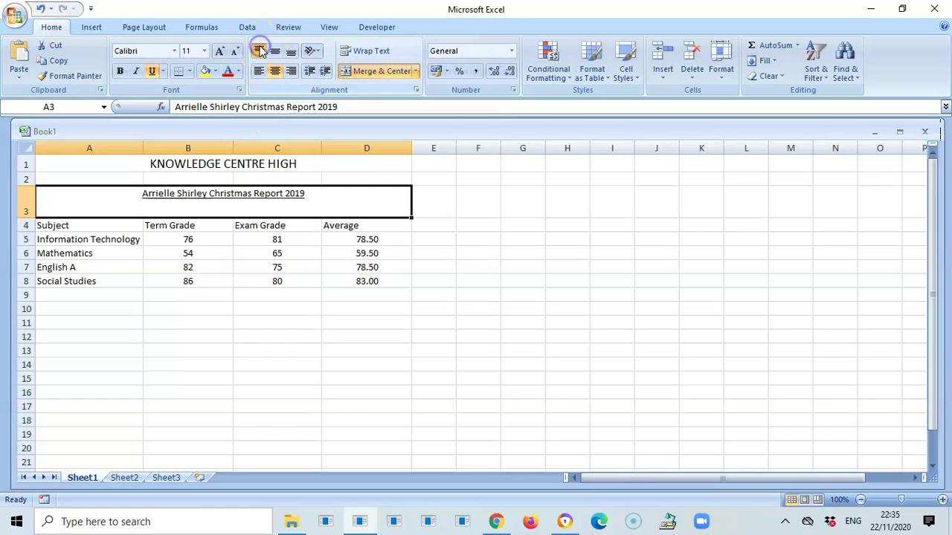
pyautogui.click(324, 322)
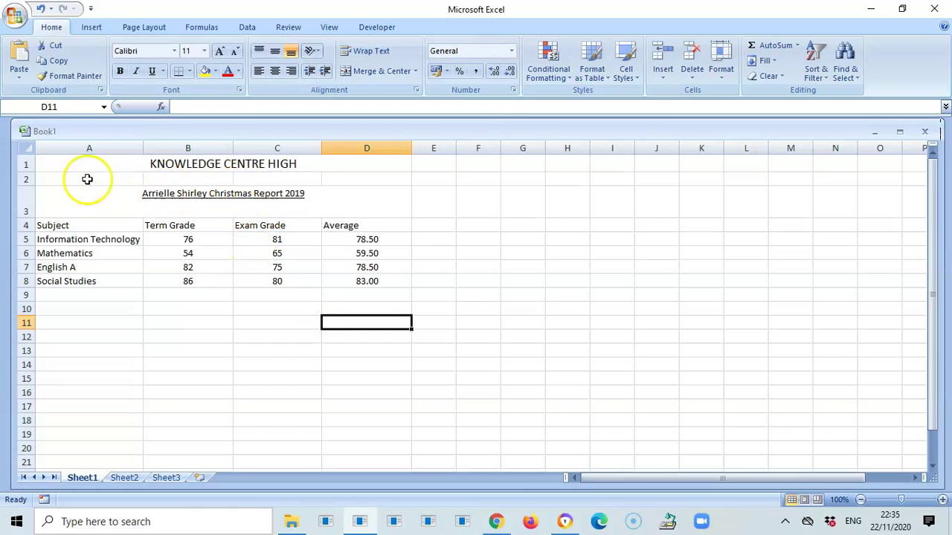
# - Delete the empty row 2 beneath the school name
pyautogui.click(29, 180)
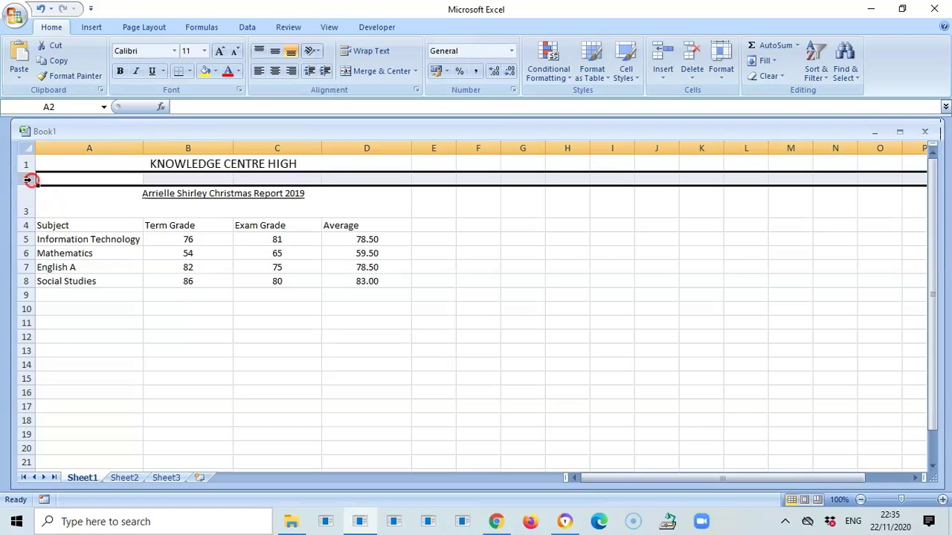
pyautogui.rightClick(28, 180)
pyautogui.click(73, 267)
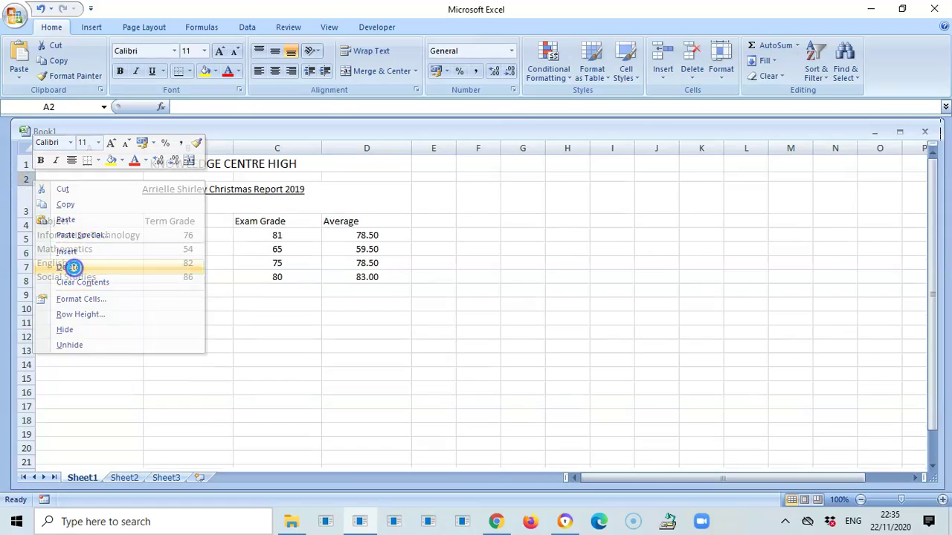
pyautogui.click(238, 311)
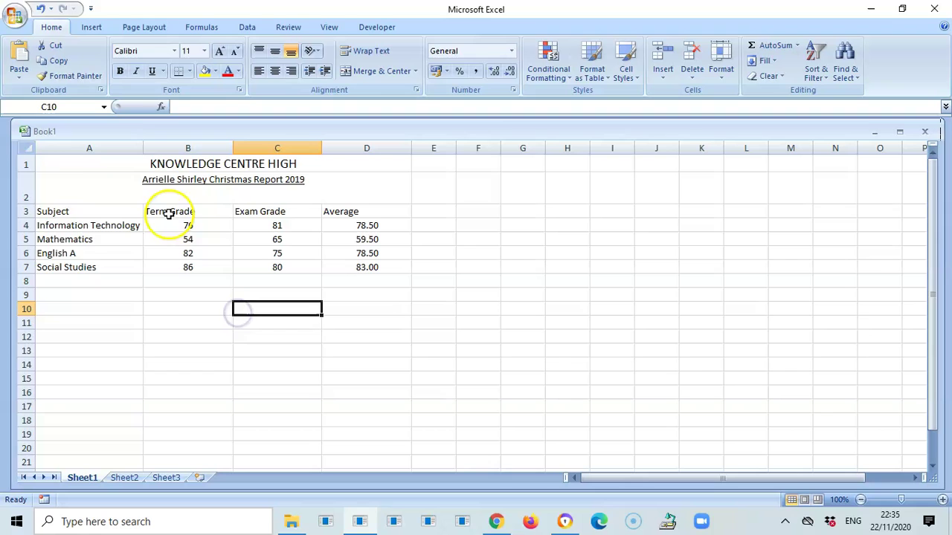
# - Make row 1 about 35.25 points tall and middle-align KNOWLEDGE CENTRE HIGH in it
pyautogui.moveTo(26, 171); pyautogui.dragTo(28, 194)
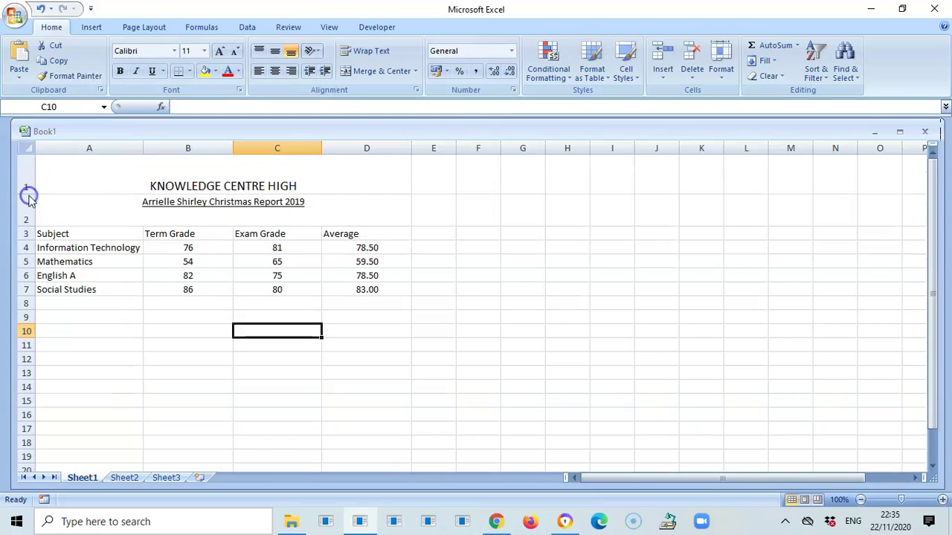
pyautogui.click(201, 188)
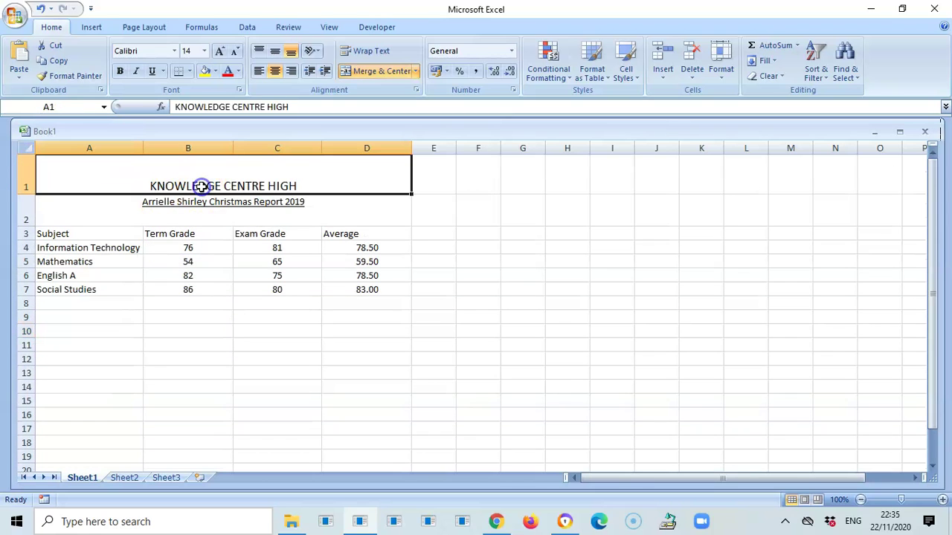
pyautogui.click(256, 51)
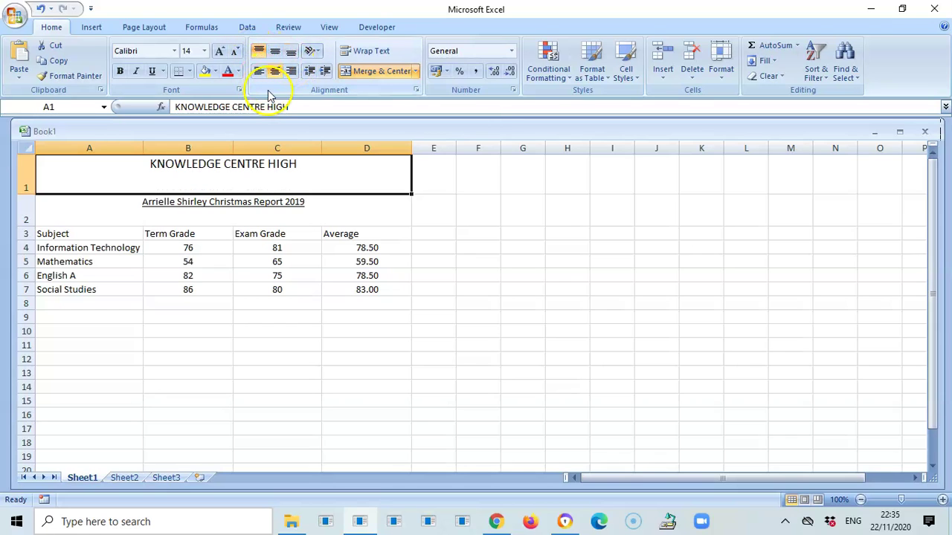
pyautogui.click(275, 55)
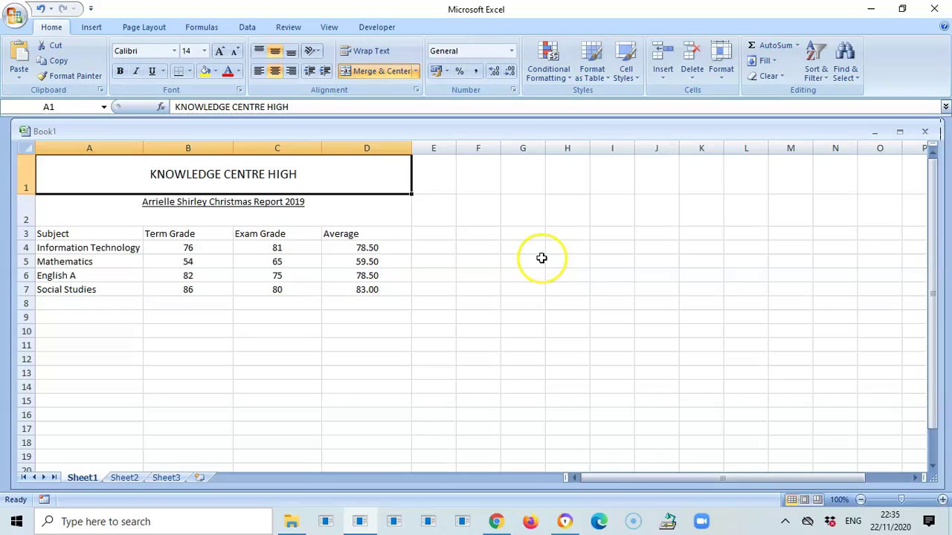
pyautogui.click(576, 290)
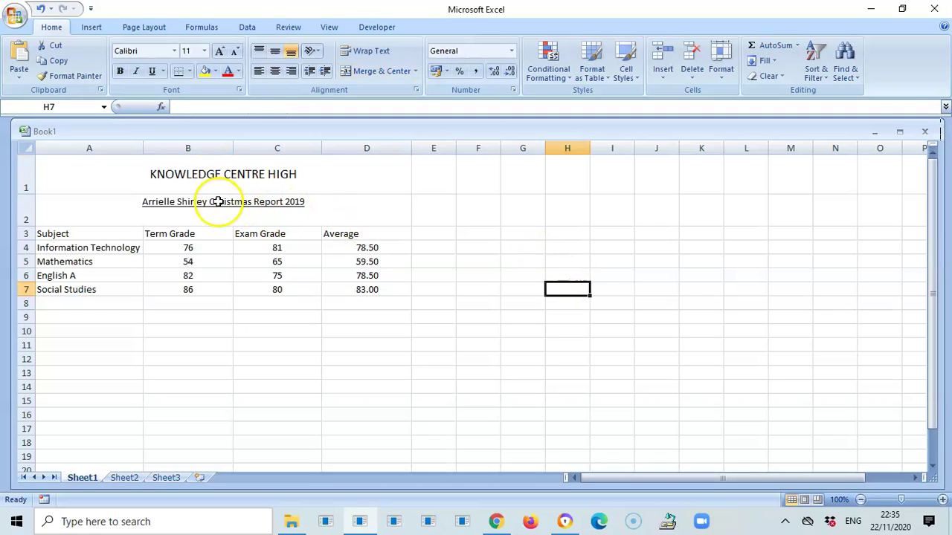
pyautogui.click(252, 359)
pyautogui.moveTo(70, 232); pyautogui.dragTo(367, 236)
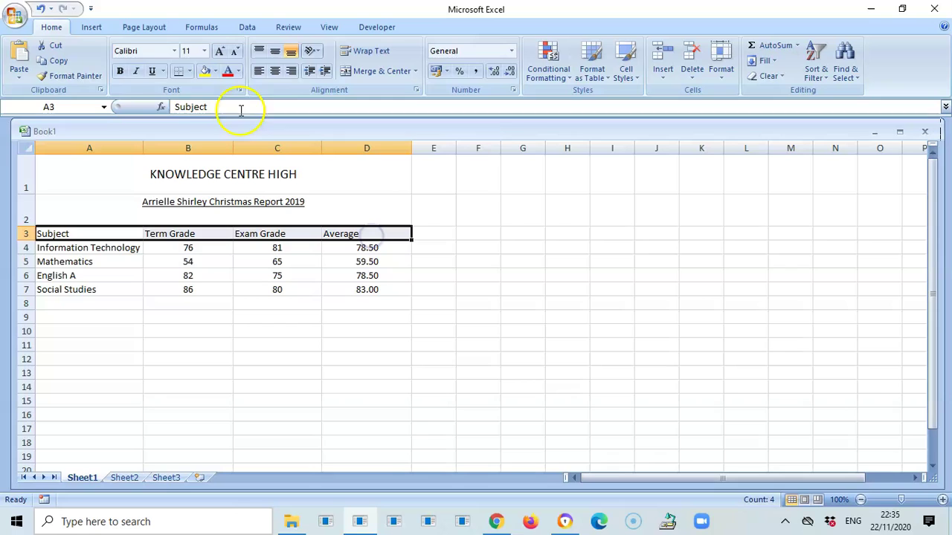
# - Bold the column headings and rotate Term Grade, Exam Grade and Average to 90 degrees
pyautogui.click(120, 70)
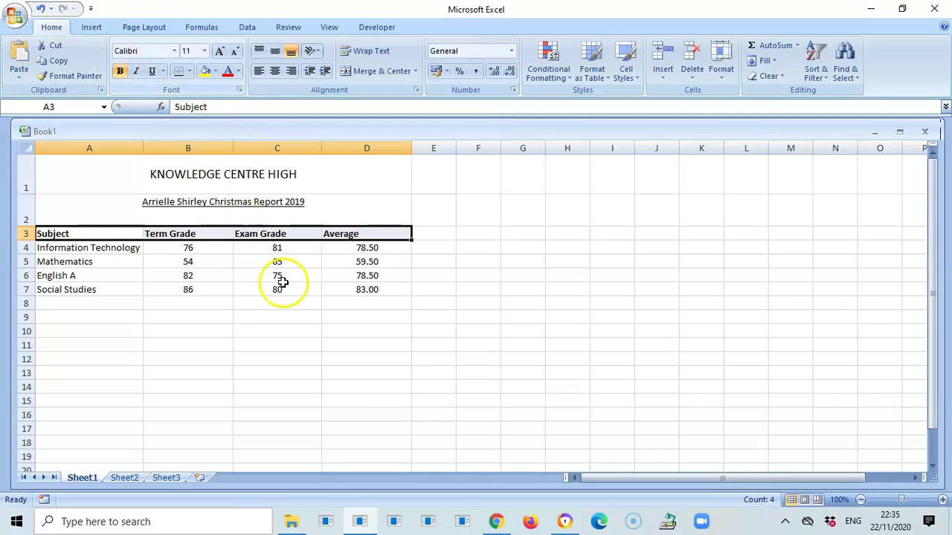
pyautogui.click(290, 310)
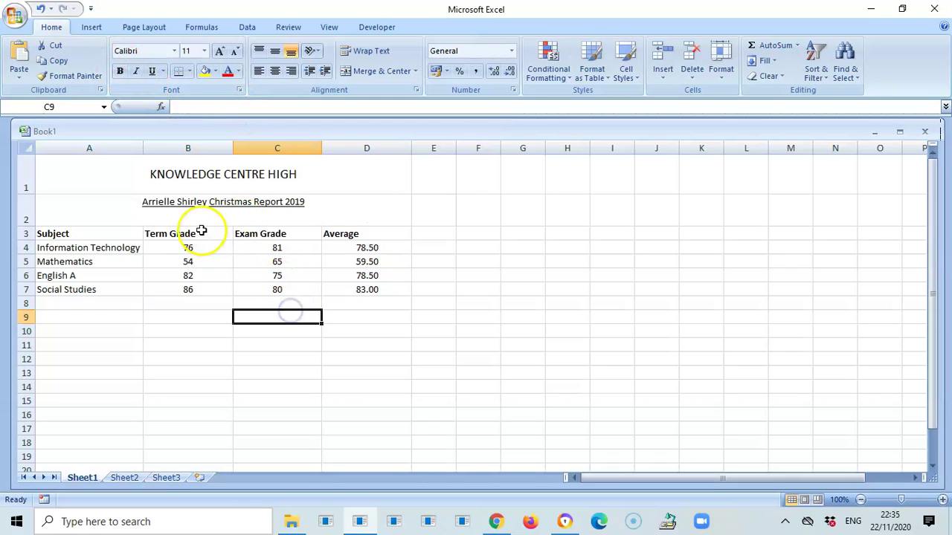
pyautogui.click(171, 235)
pyautogui.moveTo(230, 236); pyautogui.dragTo(331, 235)
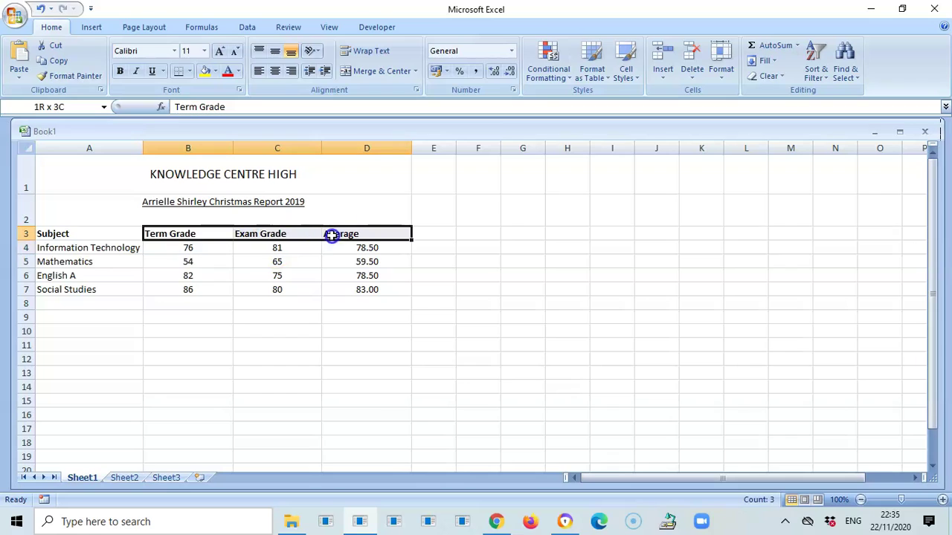
pyautogui.click(320, 236)
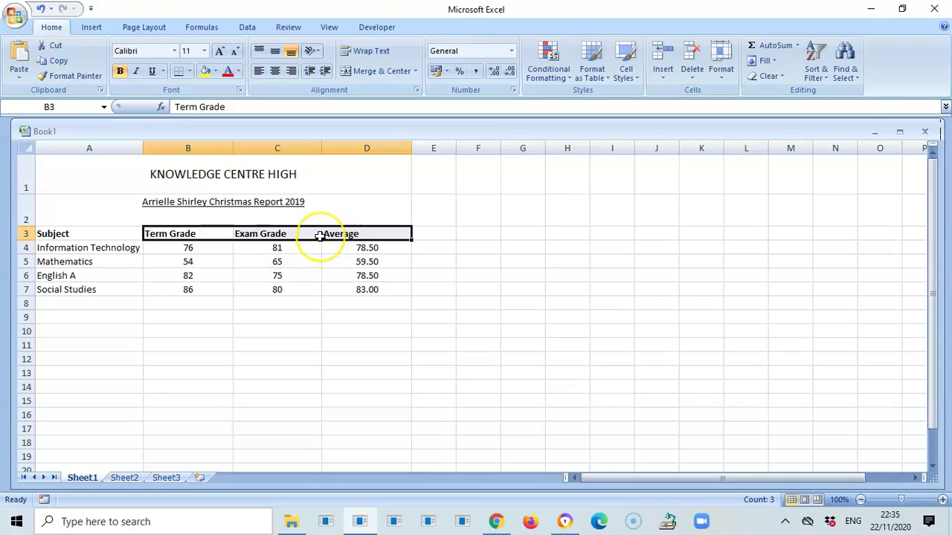
pyautogui.rightClick(305, 237)
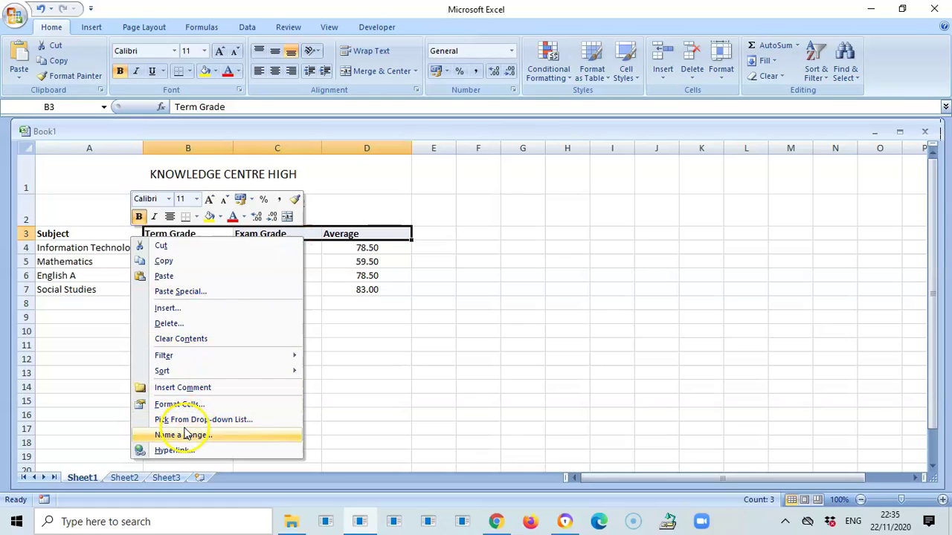
pyautogui.click(177, 405)
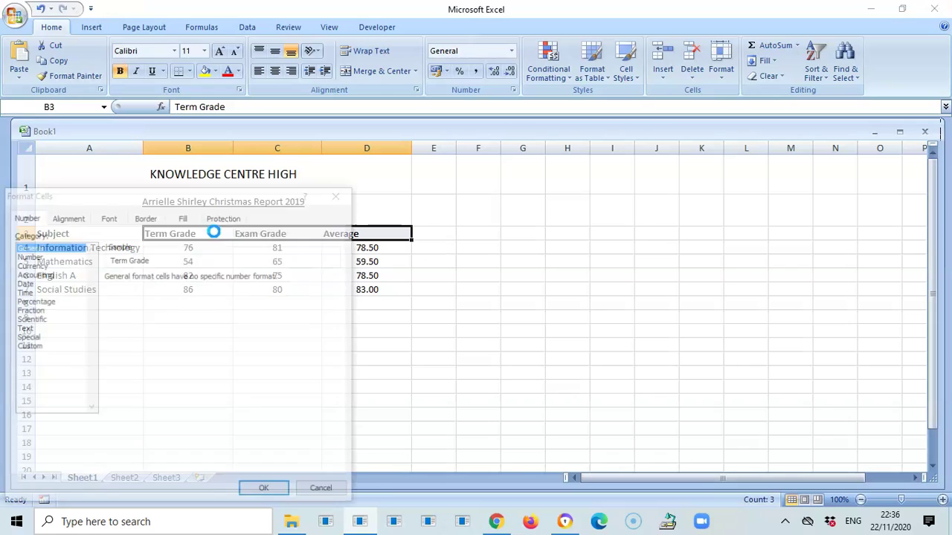
pyautogui.click(65, 218)
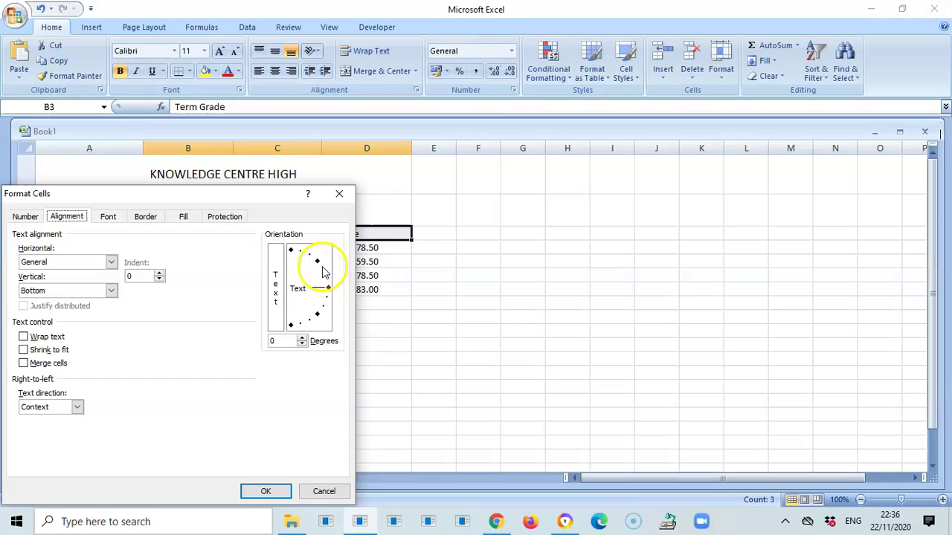
pyautogui.moveTo(327, 287); pyautogui.dragTo(293, 255)
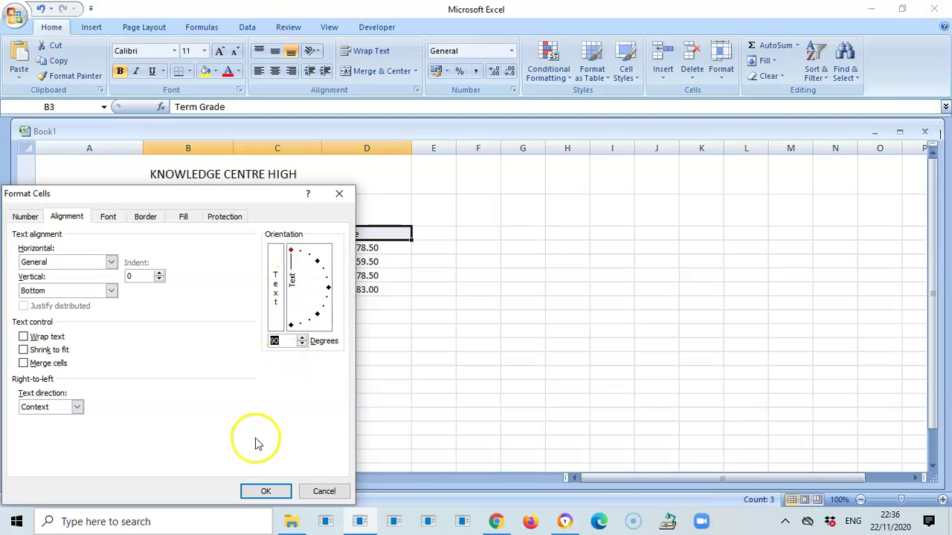
pyautogui.click(266, 491)
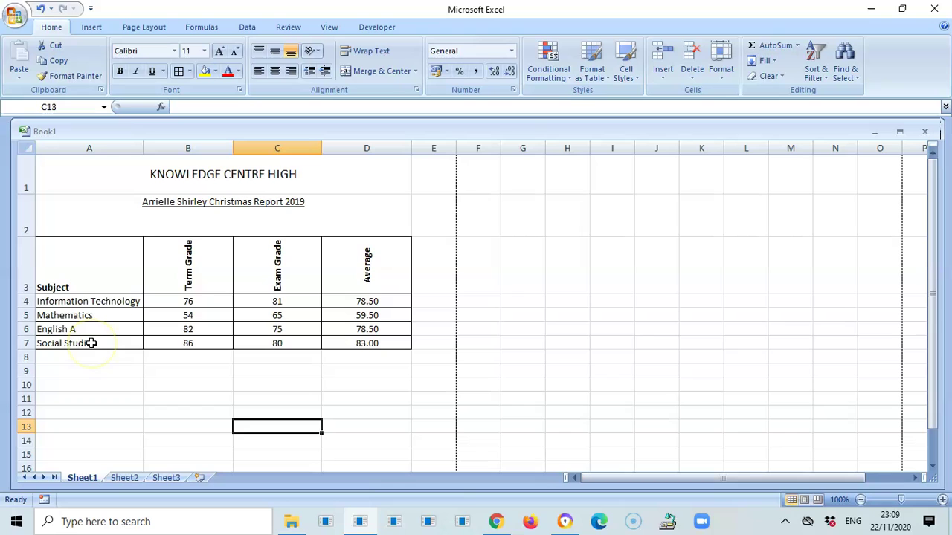
# - Sort the subject rows A4:D7 A to Z so English A comes first
pyautogui.moveTo(52, 303); pyautogui.dragTo(340, 346)
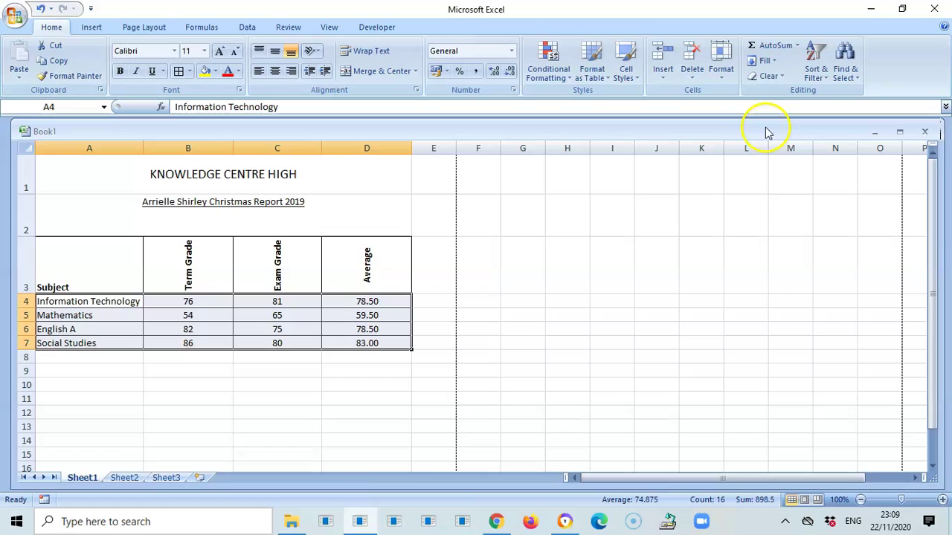
pyautogui.click(826, 77)
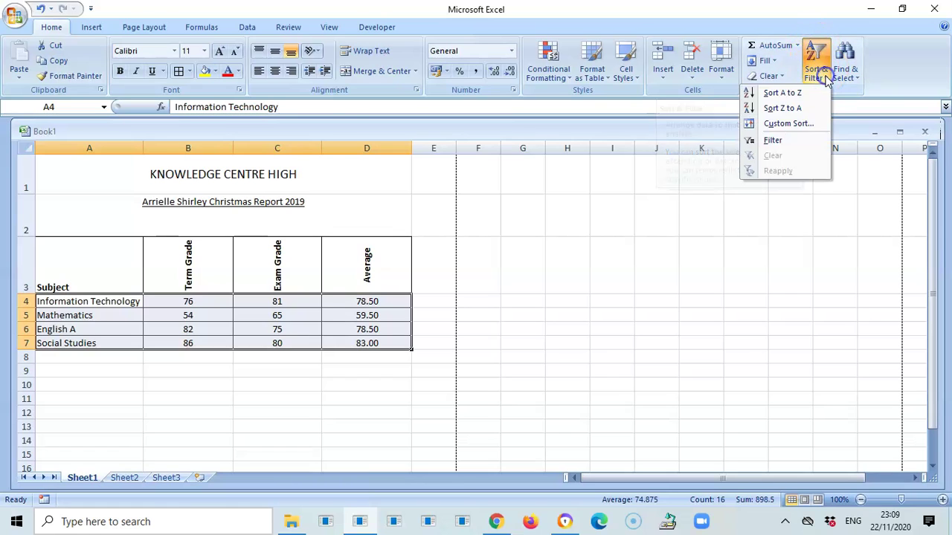
pyautogui.click(787, 95)
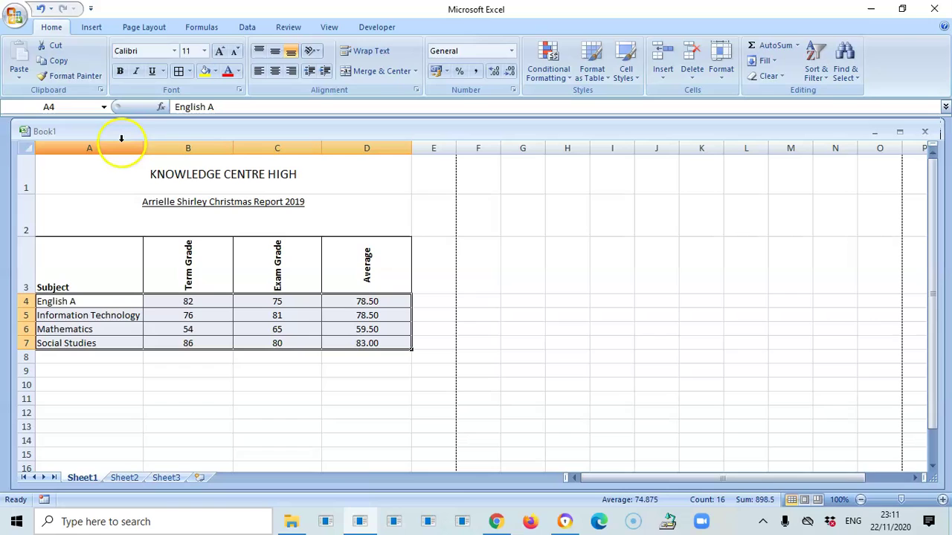
# - Add a page header with 'Tabular Work' on the left and the student's name on the right
pyautogui.click(91, 28)
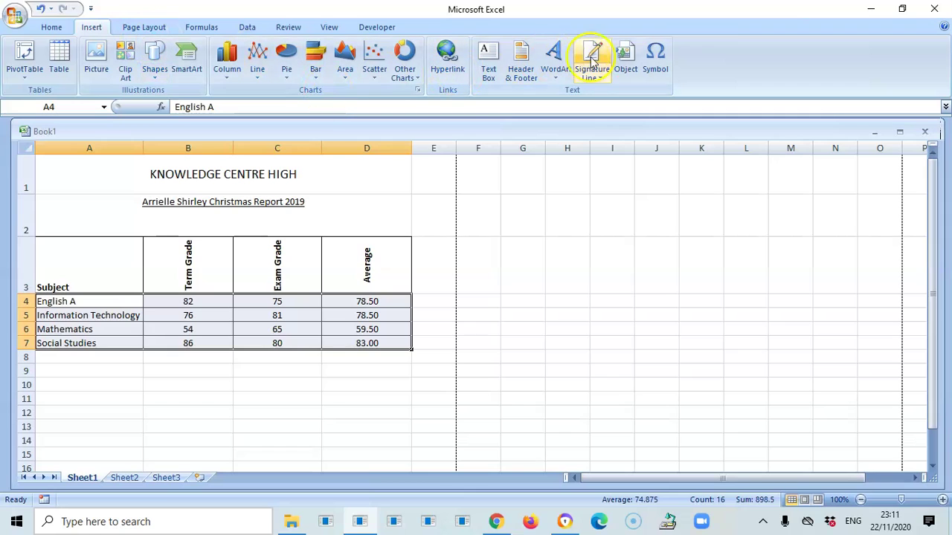
pyautogui.click(522, 65)
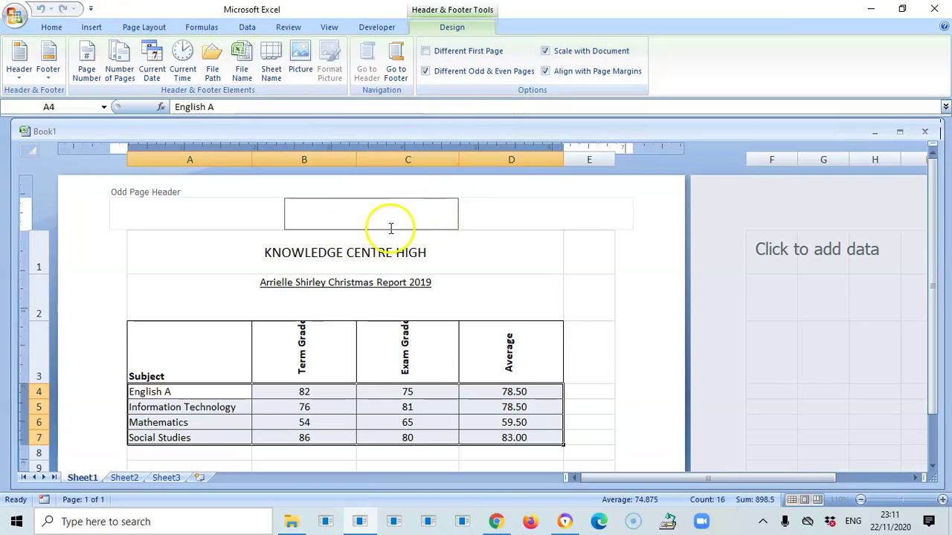
pyautogui.click(169, 213)
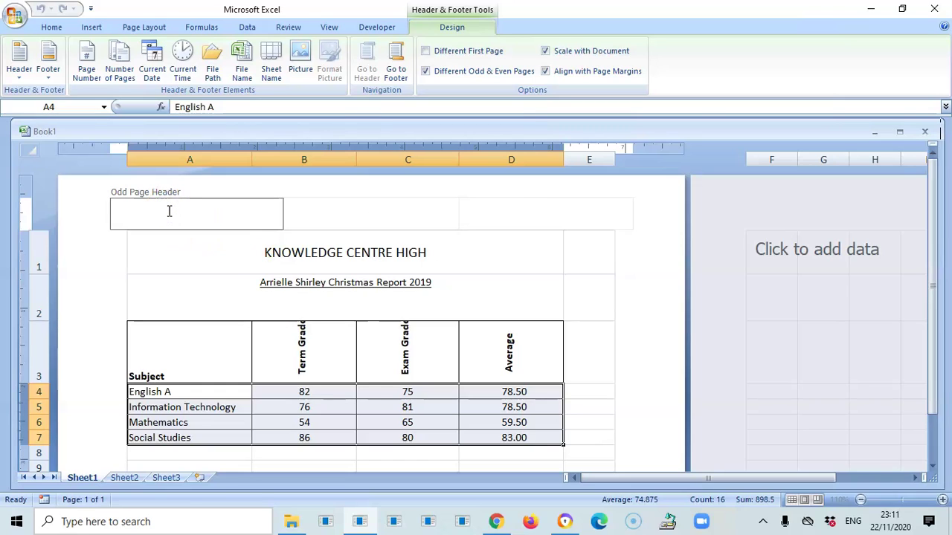
pyautogui.write('Tabular Work')
pyautogui.click(511, 206)
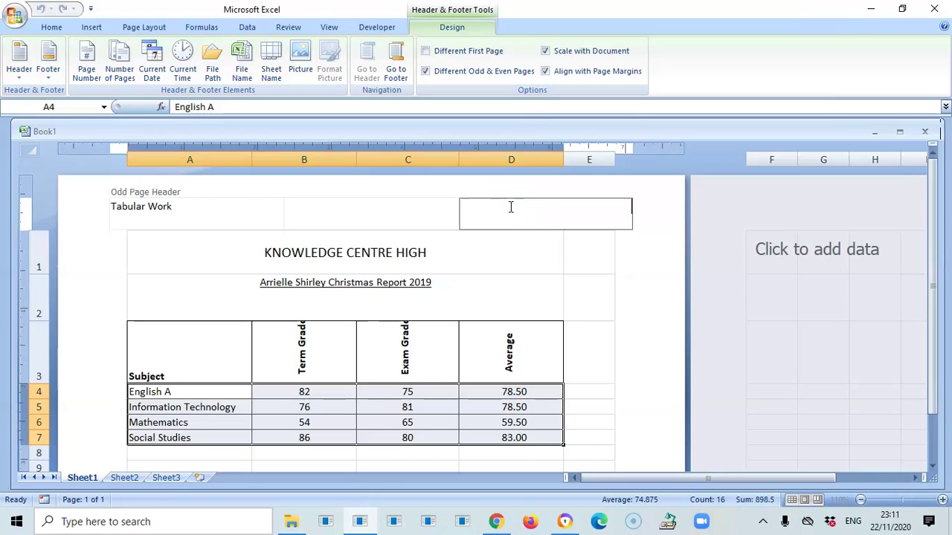
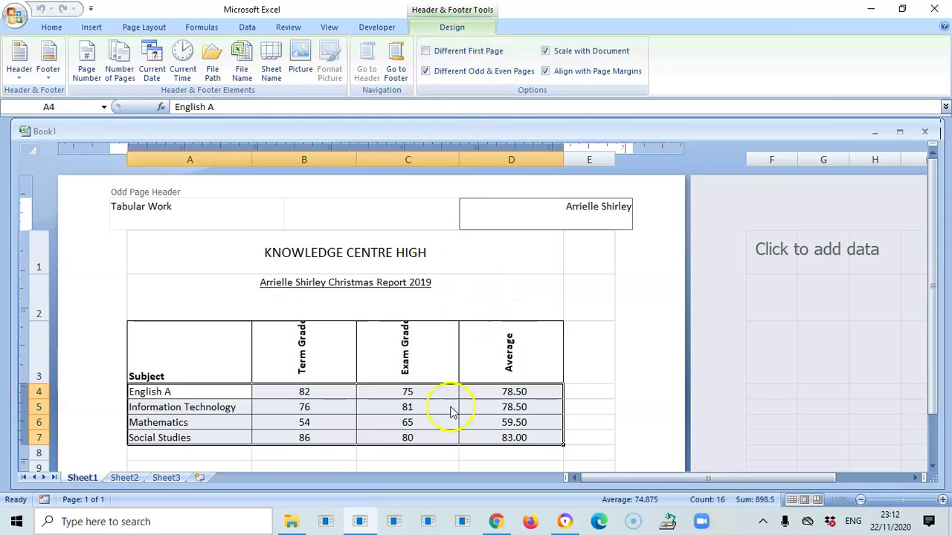
pyautogui.click(176, 295)
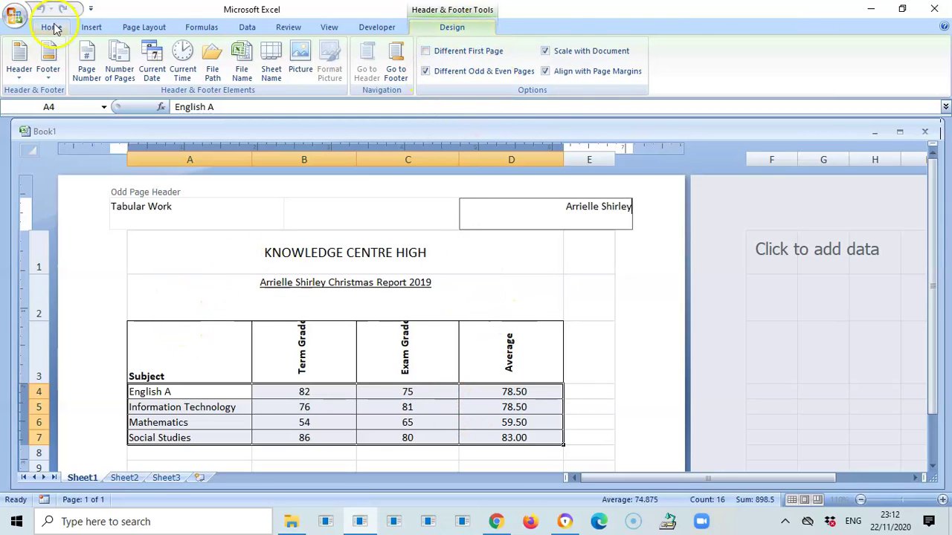
pyautogui.click(10, 18)
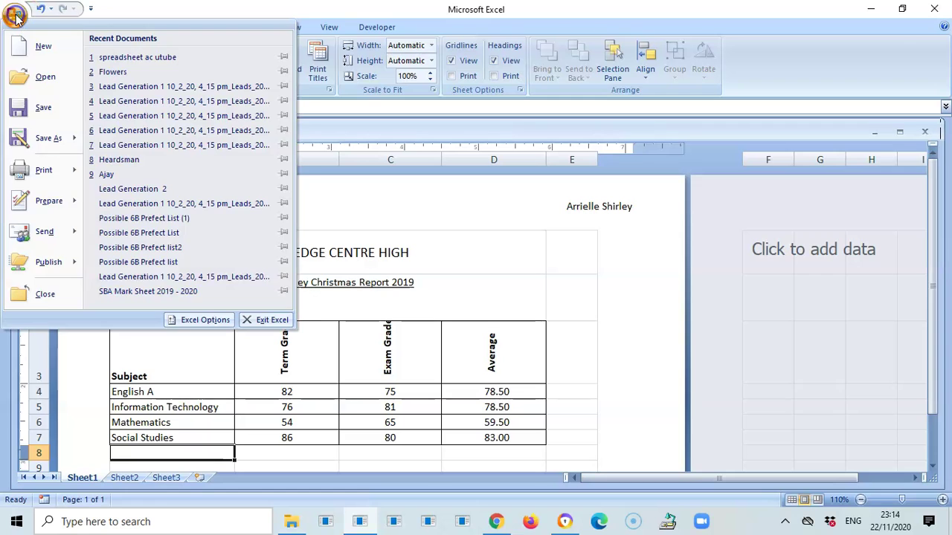
pyautogui.moveTo(43, 170)
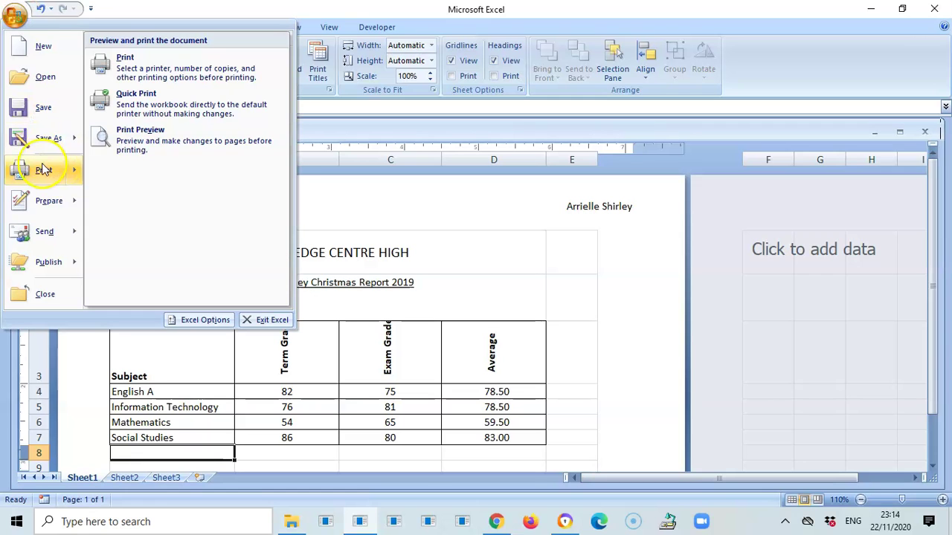
pyautogui.click(149, 141)
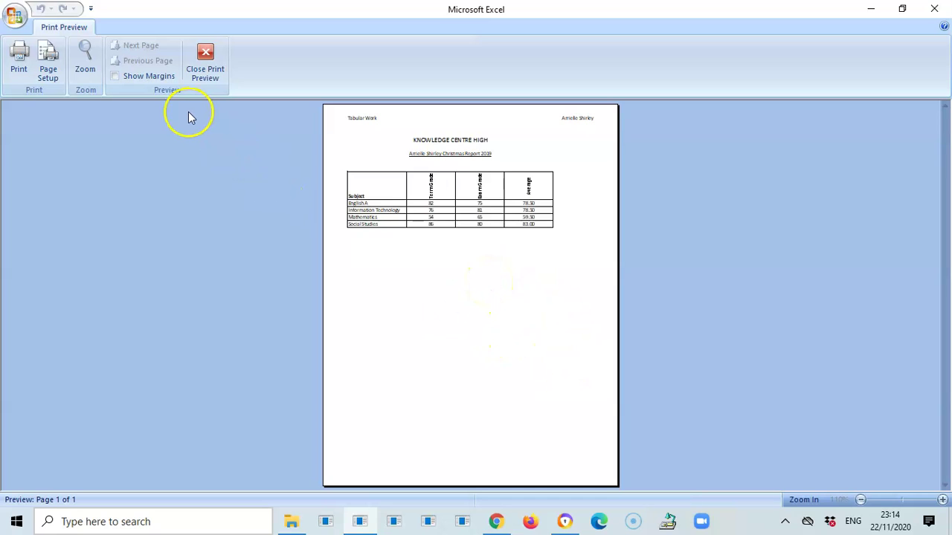
pyautogui.click(209, 54)
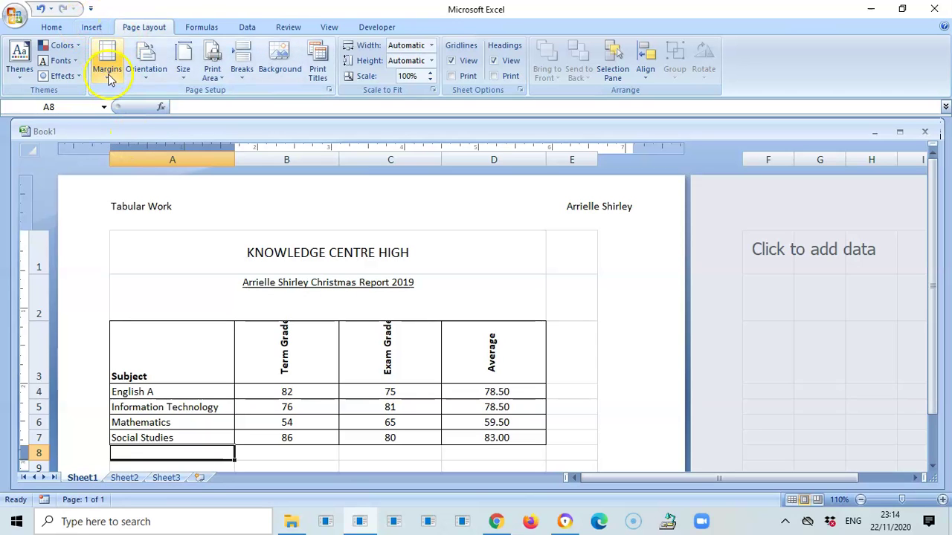
# - In Custom Margins, tick both Horizontally and Vertically under Center on page
pyautogui.click(108, 74)
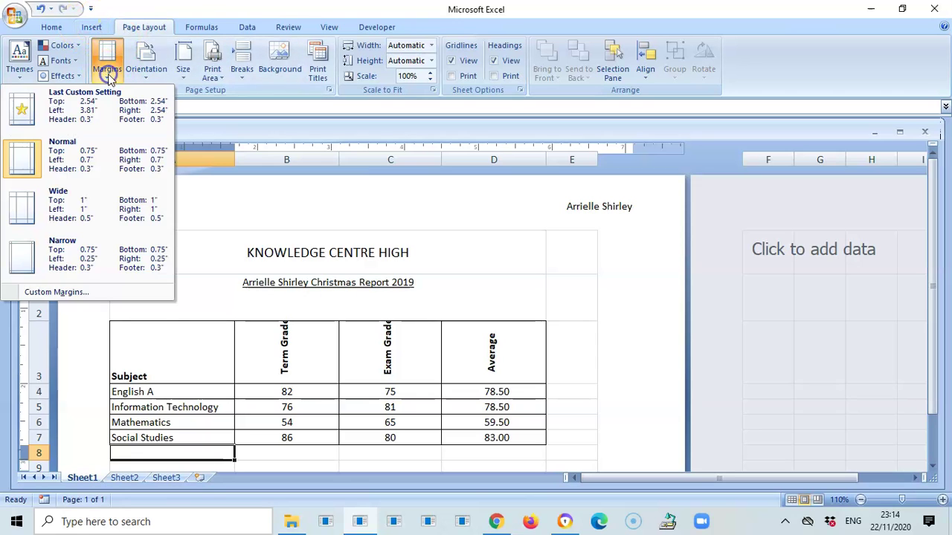
pyautogui.click(71, 292)
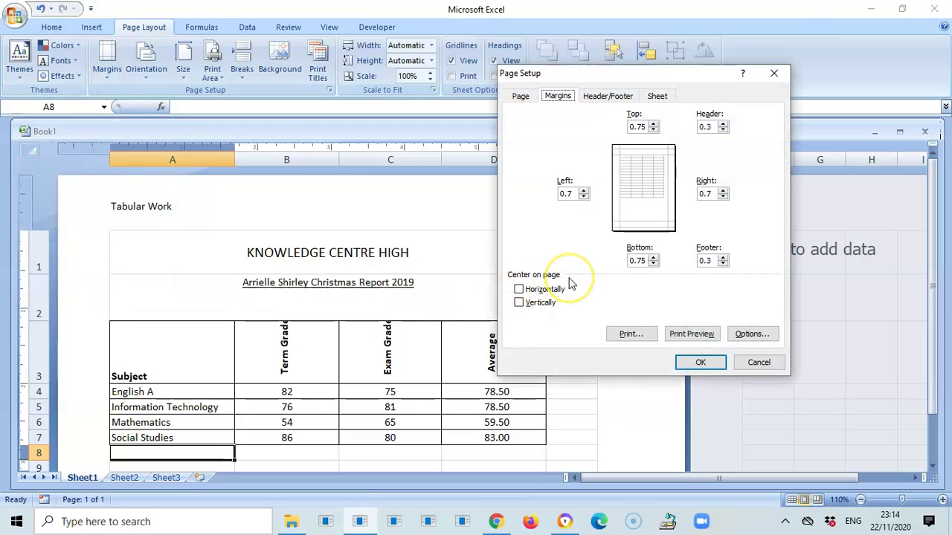
pyautogui.click(519, 289)
pyautogui.click(519, 303)
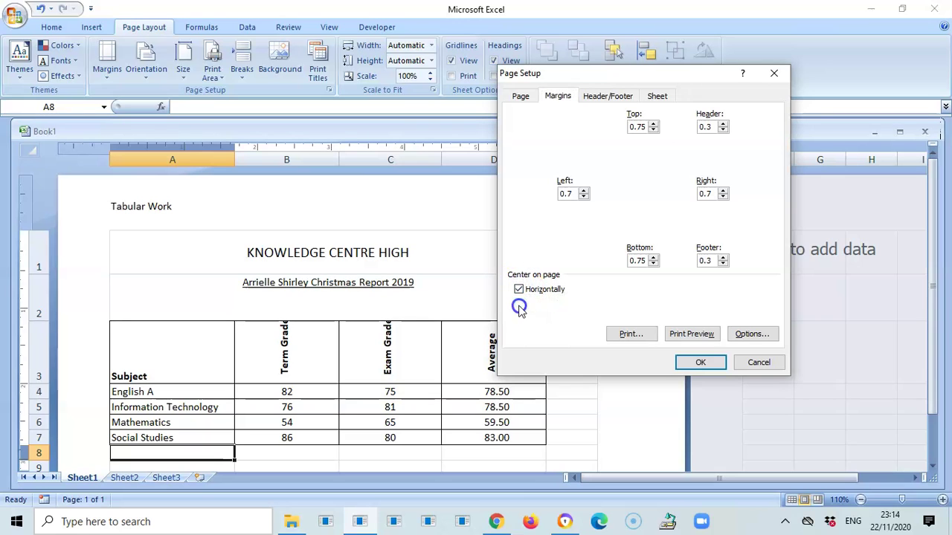
pyautogui.click(712, 362)
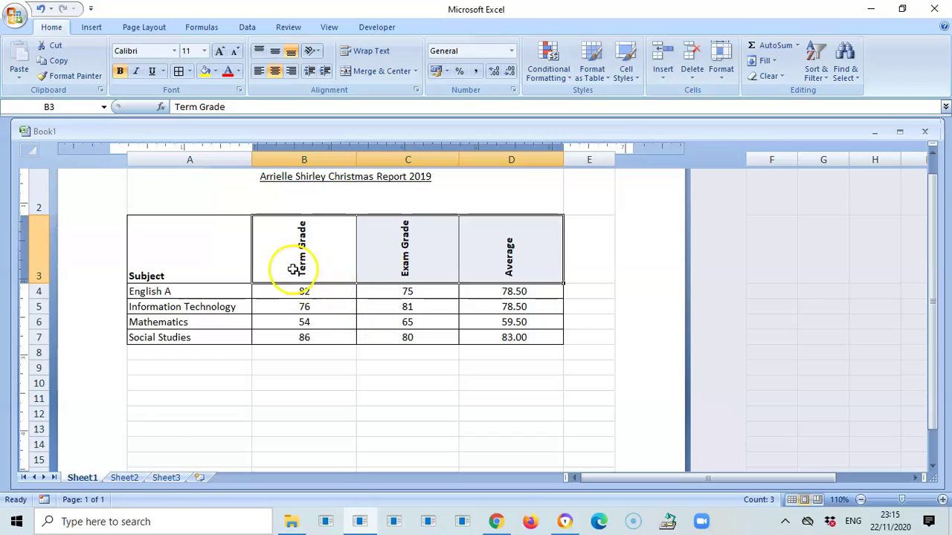
# - Middle-align the rotated headings in B3:D3 and the Subject heading in A3
pyautogui.moveTo(289, 265); pyautogui.dragTo(489, 261)
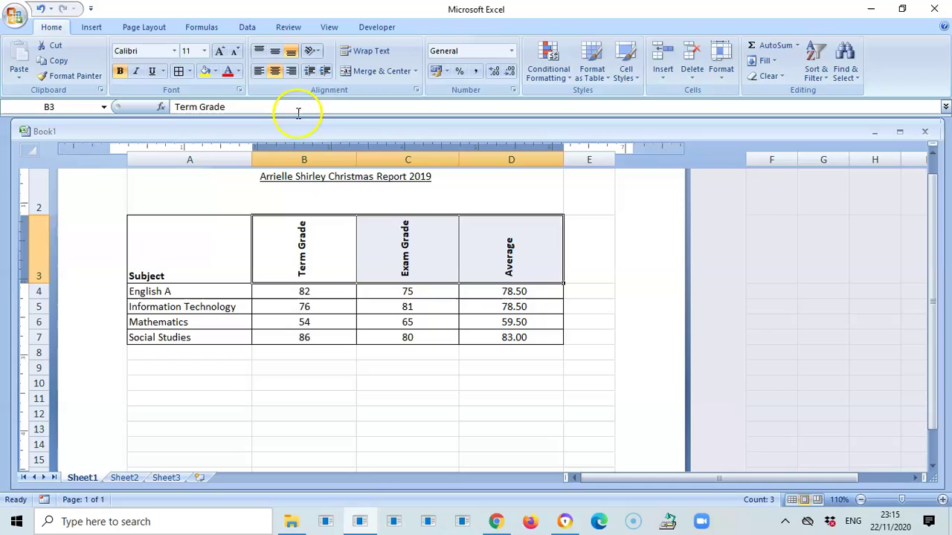
pyautogui.click(274, 50)
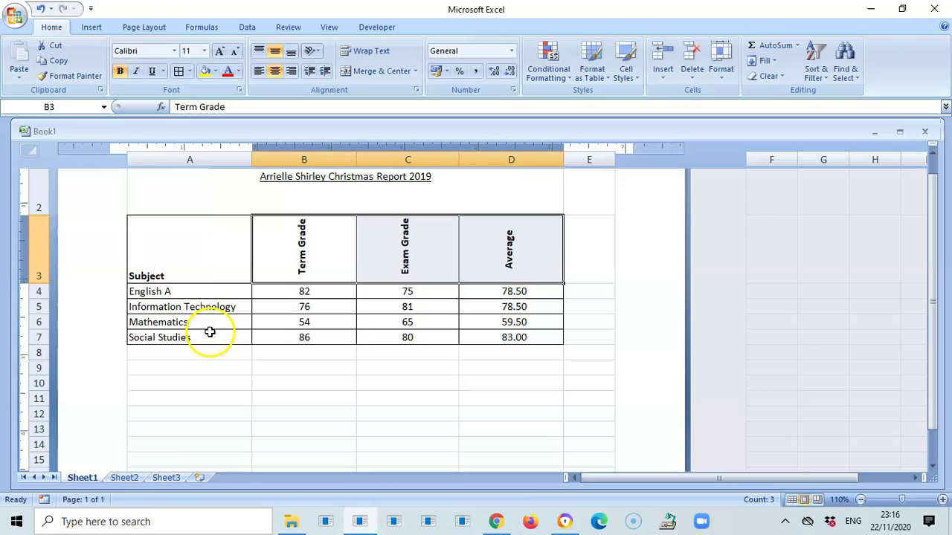
pyautogui.click(158, 266)
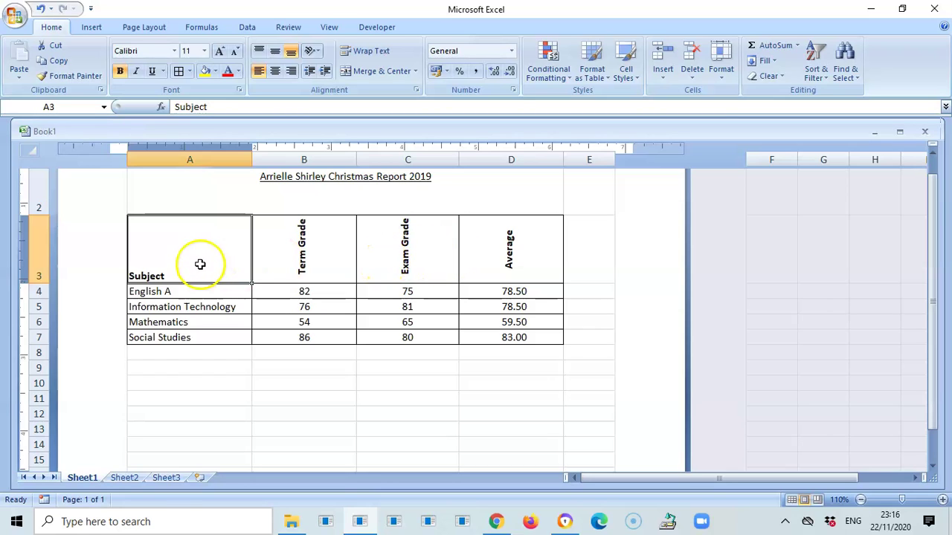
pyautogui.click(275, 52)
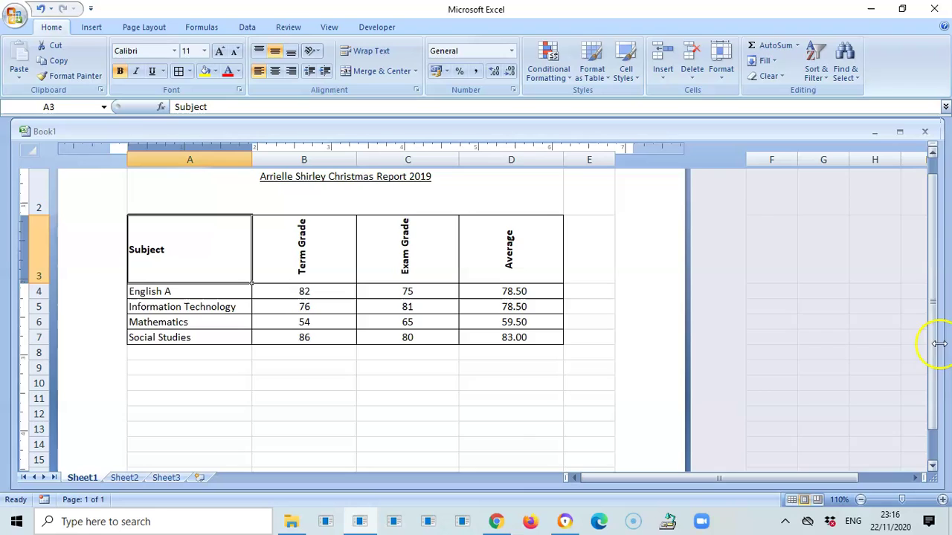
pyautogui.moveTo(928, 350); pyautogui.dragTo(928, 324)
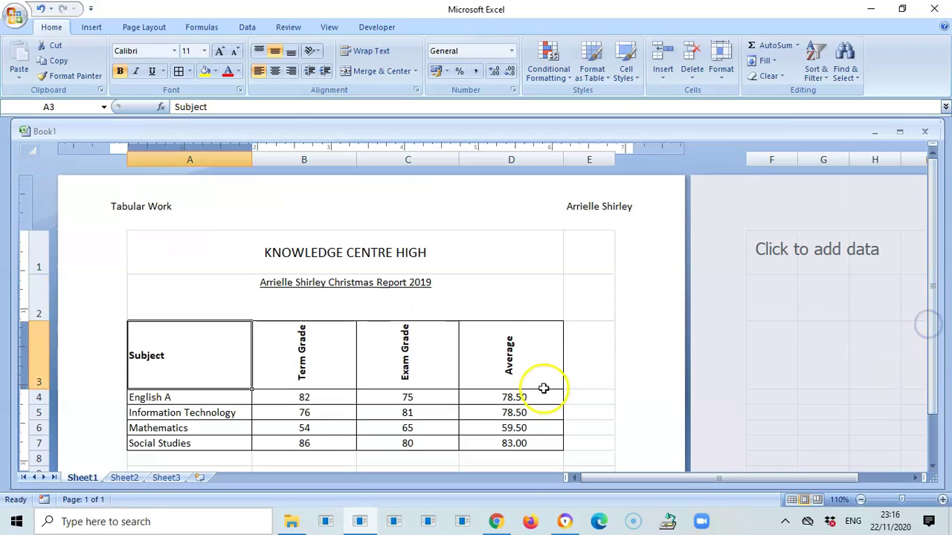
# - Show the Print Preview of the report with its Tabular Work header, centred on the page
pyautogui.click(16, 16)
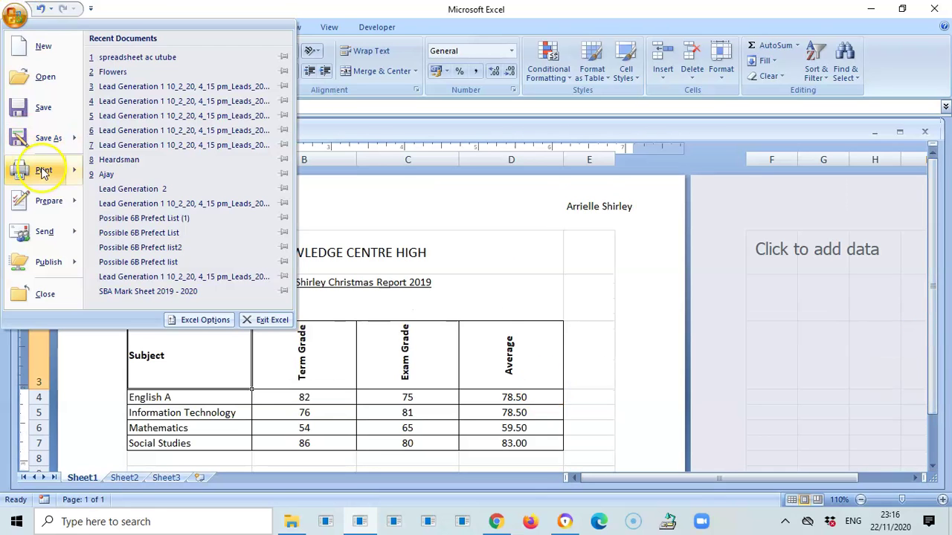
pyautogui.moveTo(43, 169)
pyautogui.click(127, 147)
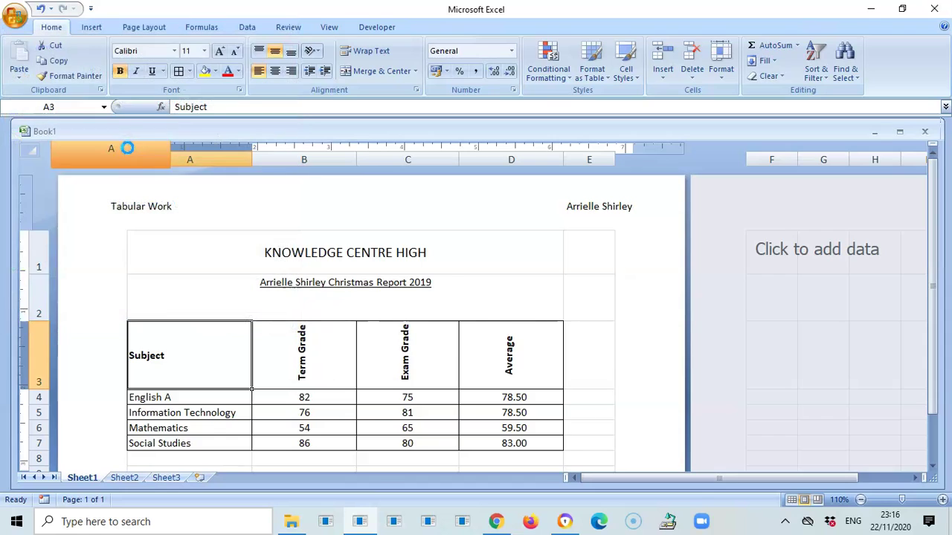